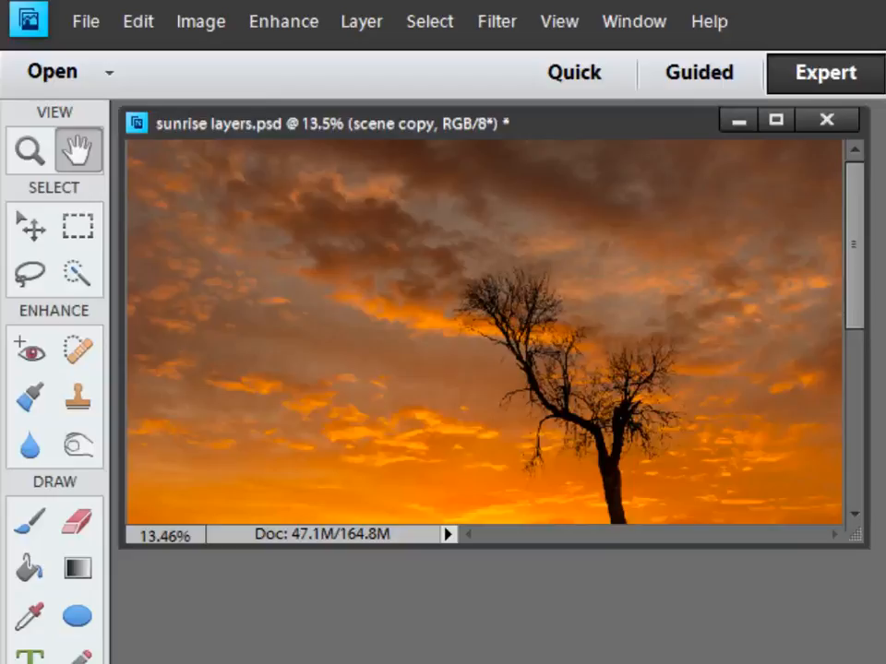
Step: Close the sunrise layers.psd document
{"action": "key", "text": "ctrl+y"}
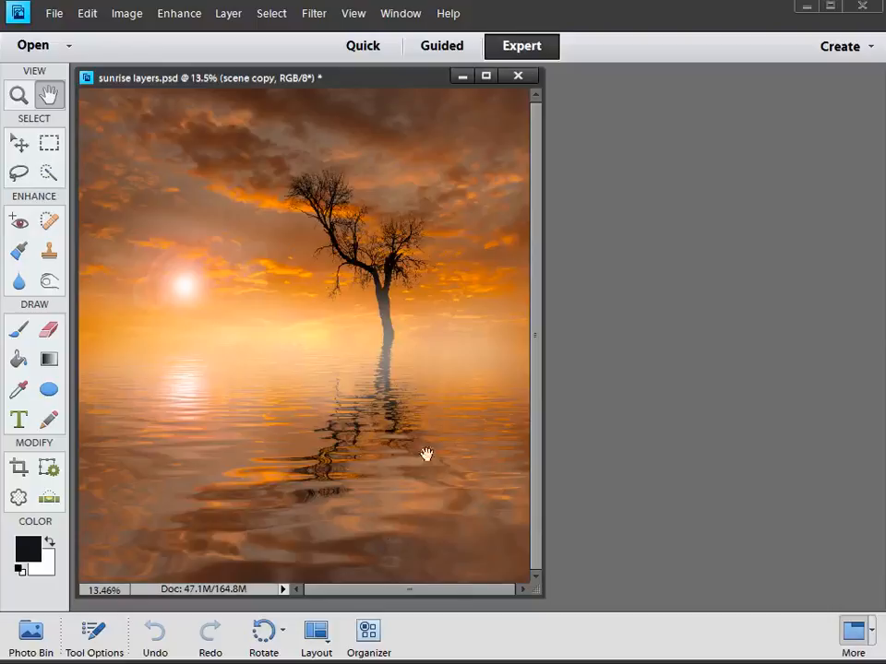
{"action": "left_click", "coordinate": [518, 75]}
{"action": "left_click", "coordinate": [448, 267]}
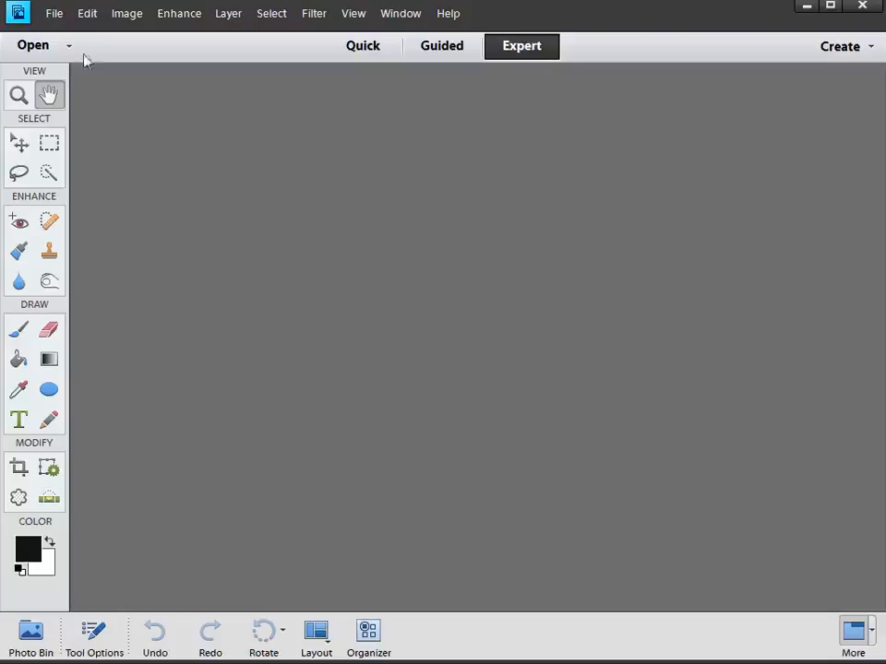
Step: Open the Sunrise JPG from the 1 Tree sunset folder
{"action": "left_click", "coordinate": [56, 15]}
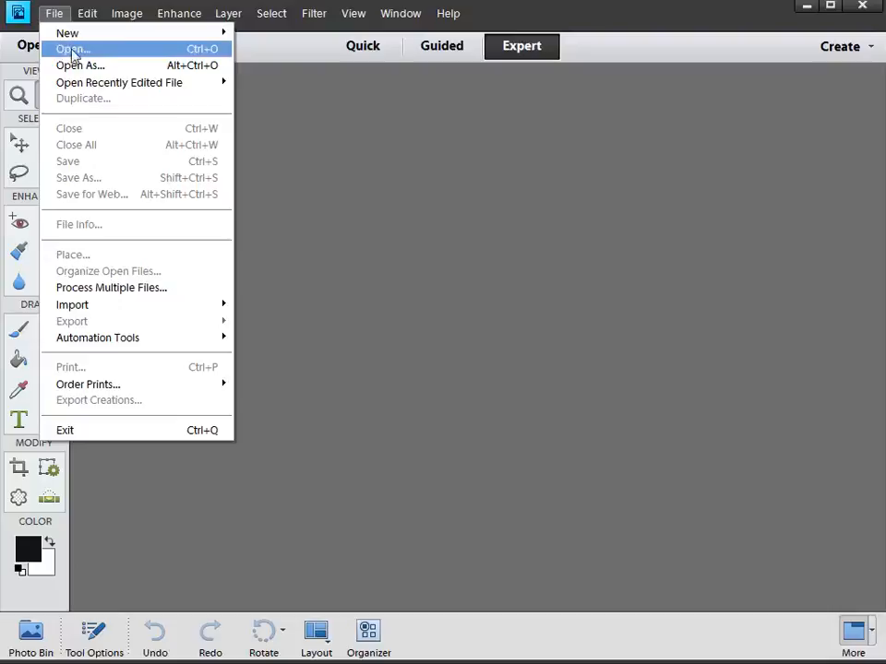
{"action": "left_click", "coordinate": [74, 51]}
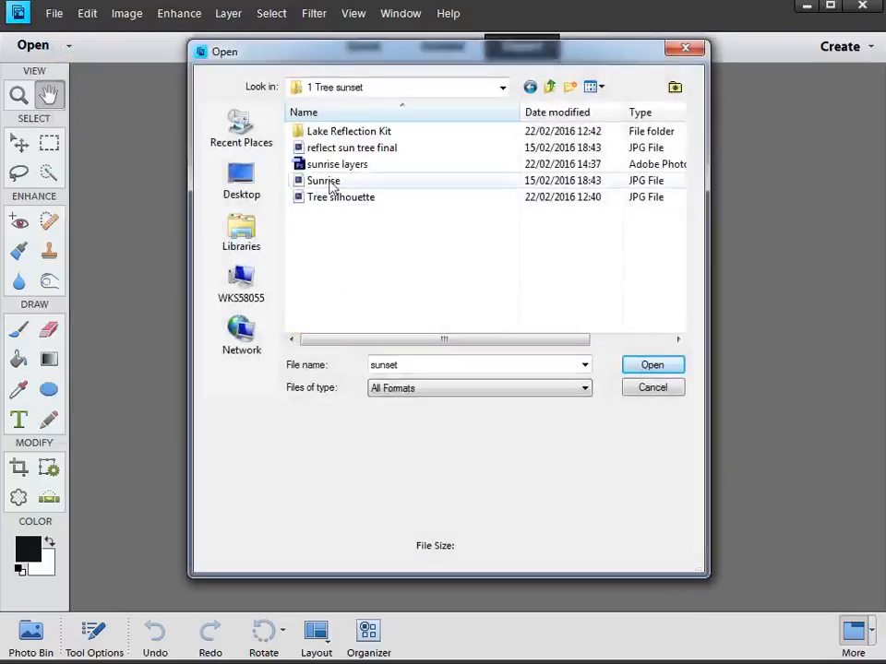
{"action": "left_click", "coordinate": [330, 182]}
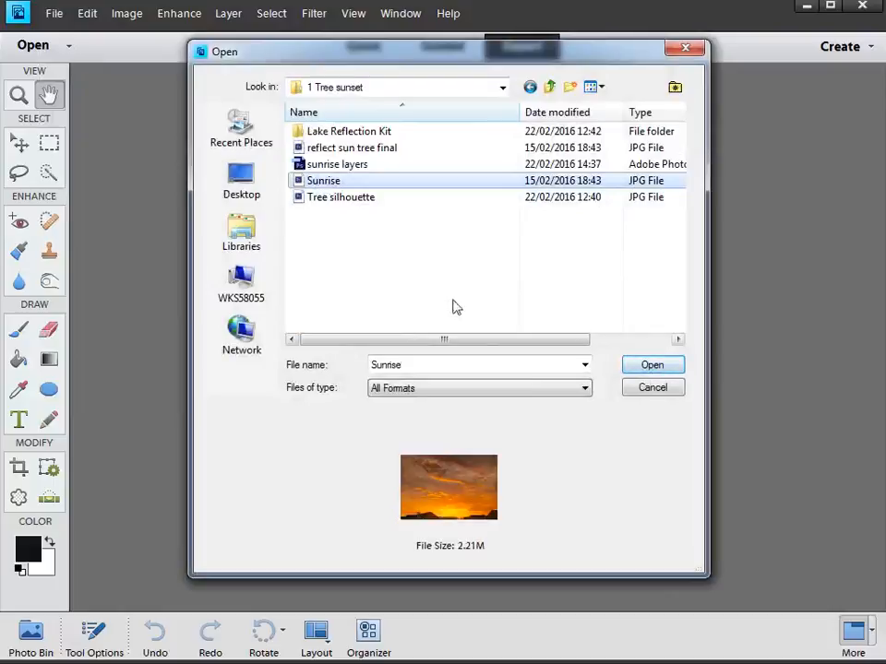
{"action": "left_click", "coordinate": [636, 363]}
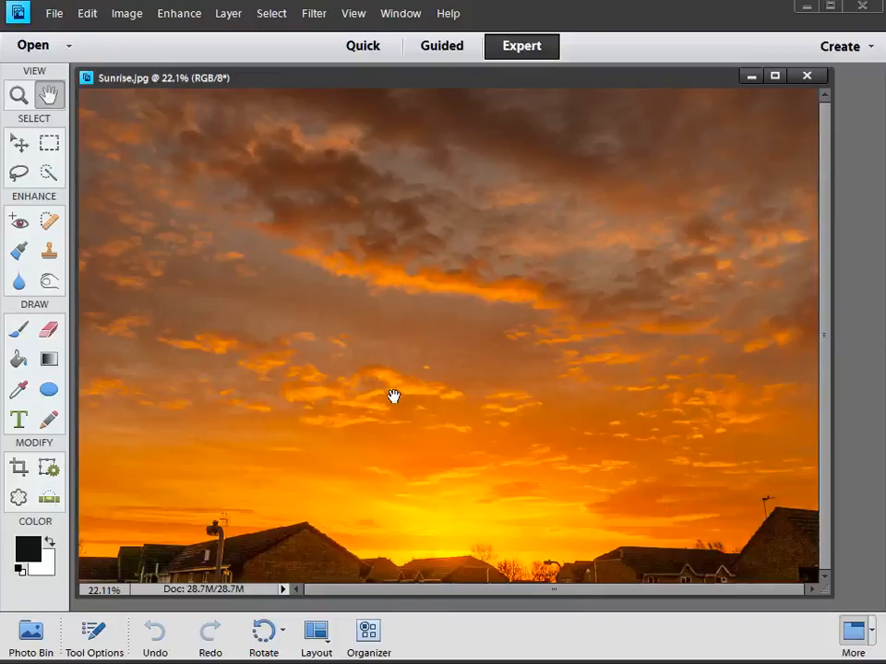
Step: Crop the sunrise photo at full width from its top edge down to just above the rooftops
{"action": "left_click", "coordinate": [18, 468]}
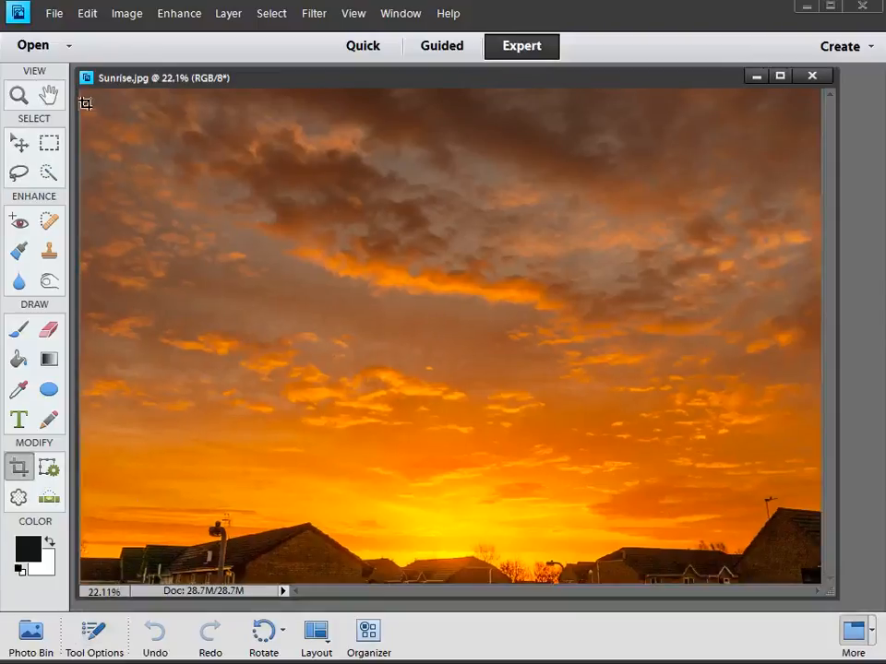
{"action": "left_click_drag", "start_coordinate": [83, 91], "coordinate": [838, 497]}
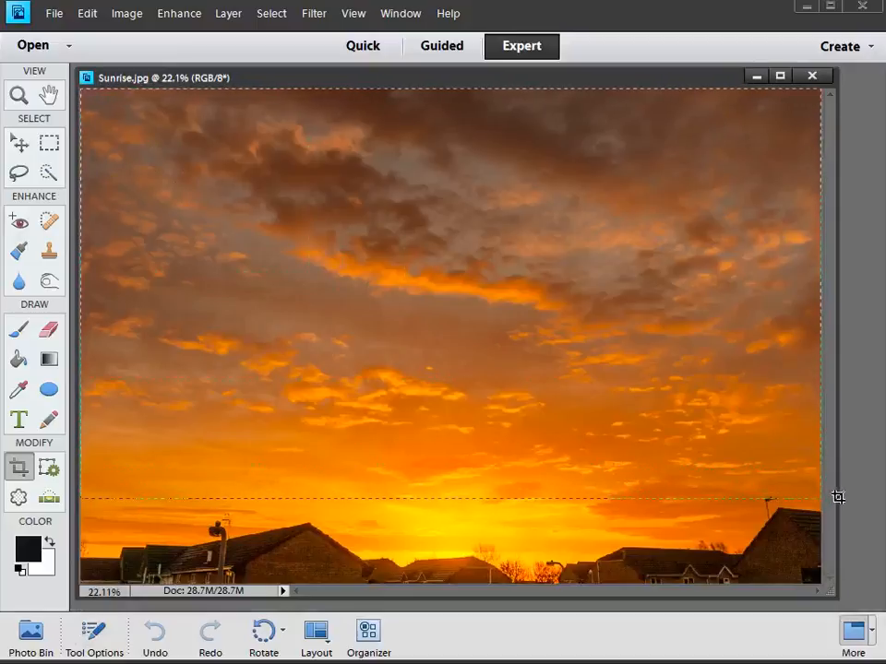
{"action": "left_click_drag", "start_coordinate": [838, 498], "coordinate": [838, 497]}
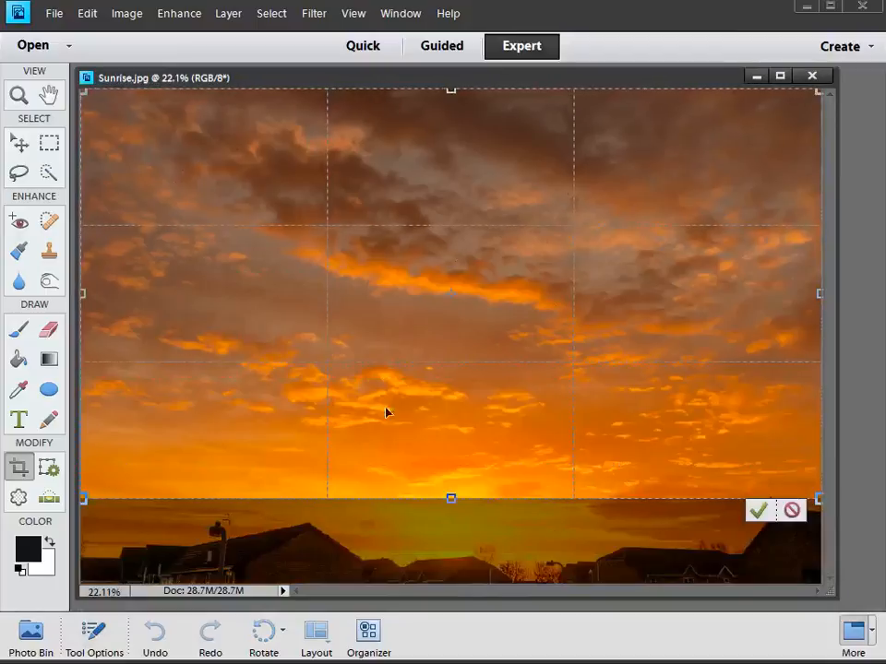
{"action": "key", "text": "Return"}
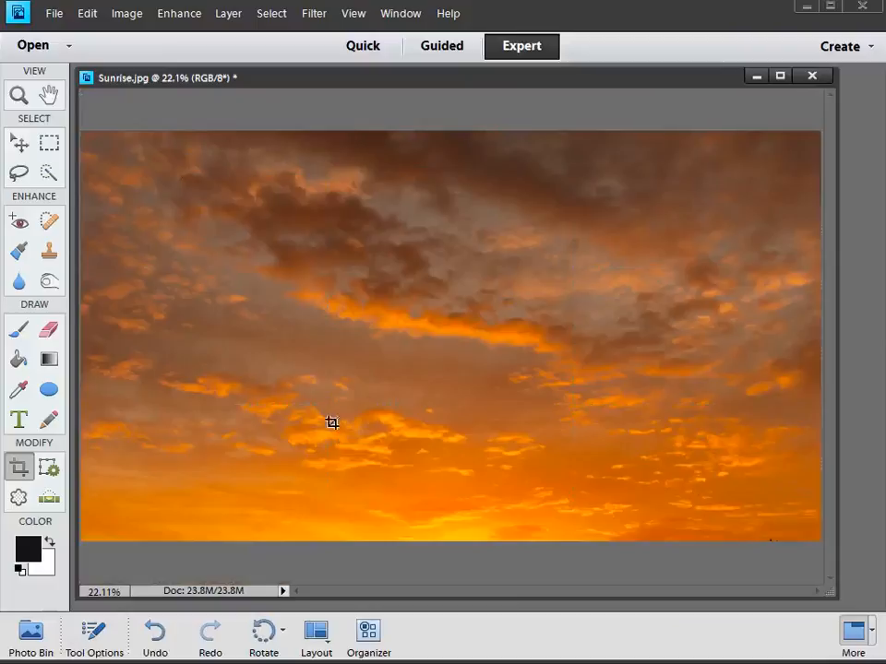
Step: Open the Tree silhouette JPG from the same folder
{"action": "left_click", "coordinate": [54, 15]}
{"action": "left_click", "coordinate": [58, 50]}
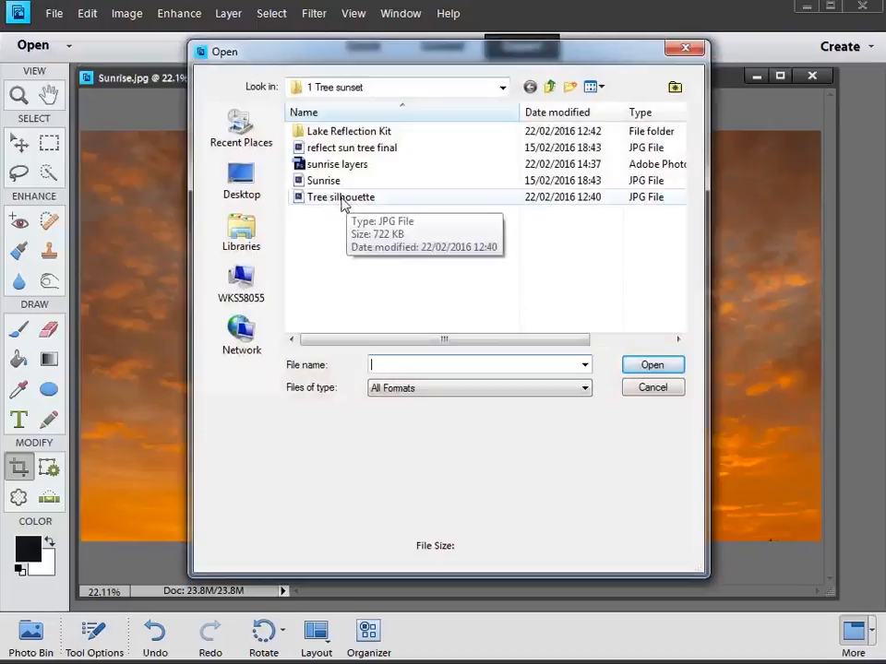
{"action": "double_click", "coordinate": [341, 197]}
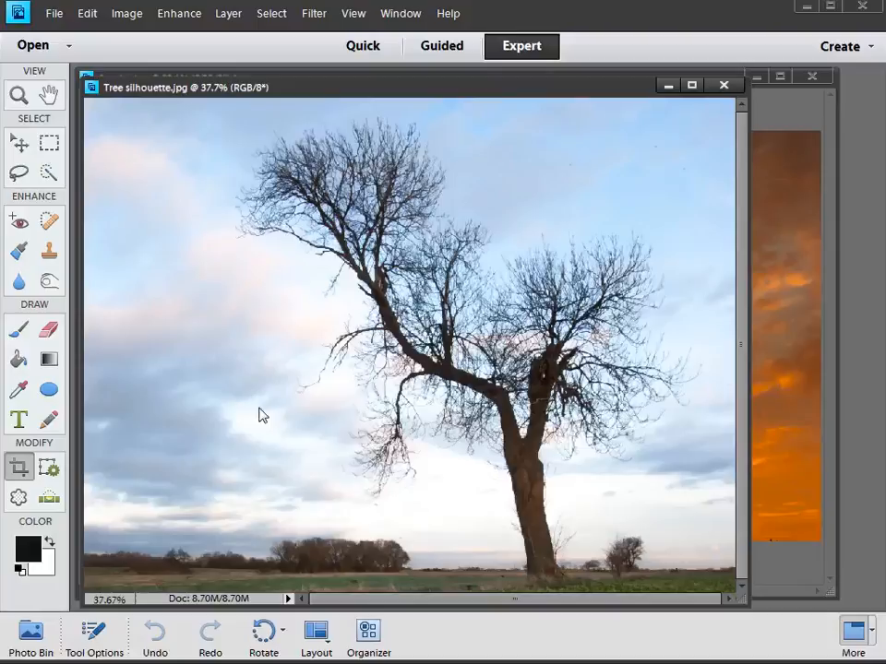
Step: Copy the whole tree photo, close it and paste the copy into the sunrise document as a new layer
{"action": "key", "text": "ctrl+a"}
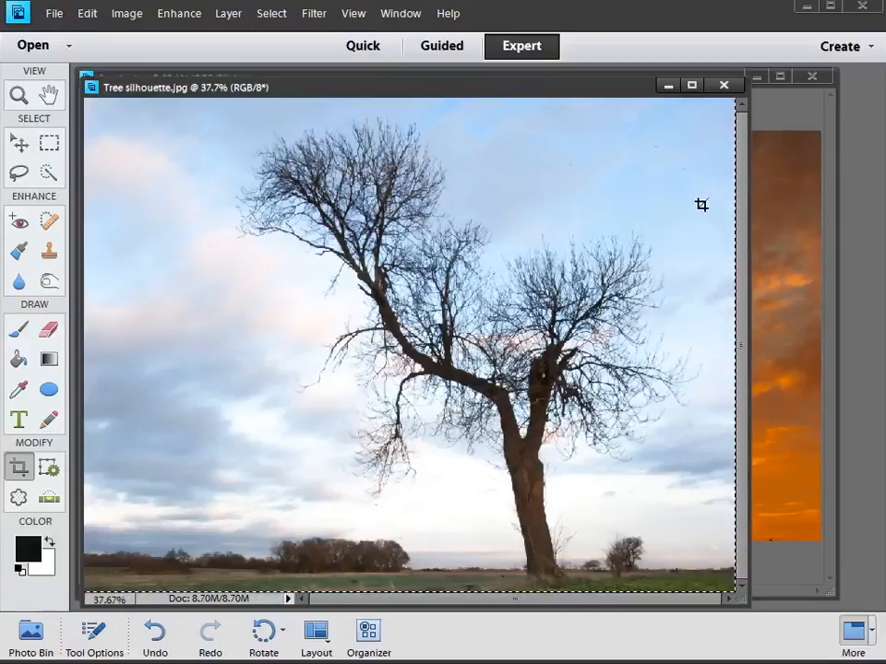
{"action": "key", "text": "ctrl+c"}
{"action": "key", "text": "ctrl+w"}
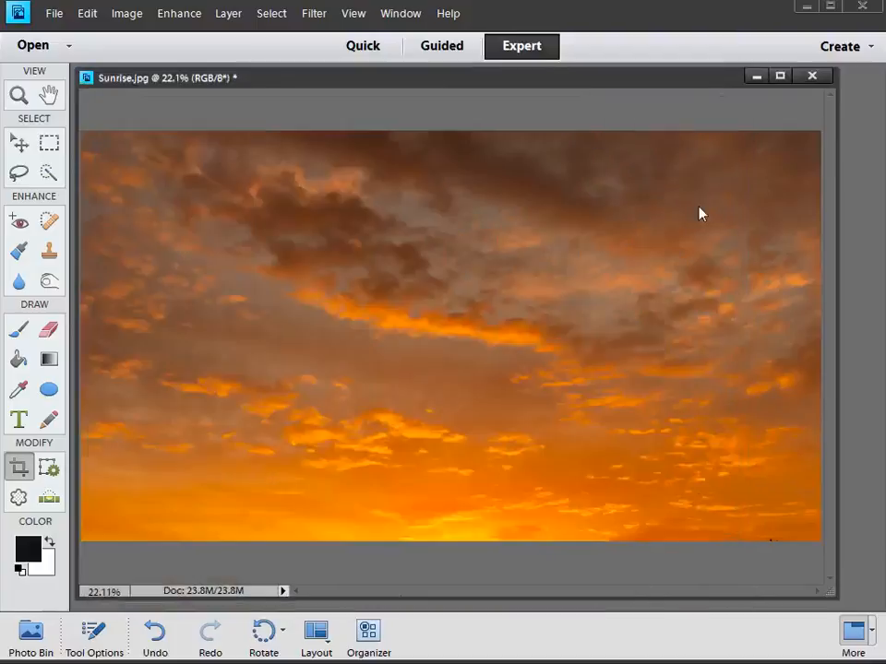
{"action": "key", "text": "ctrl+v"}
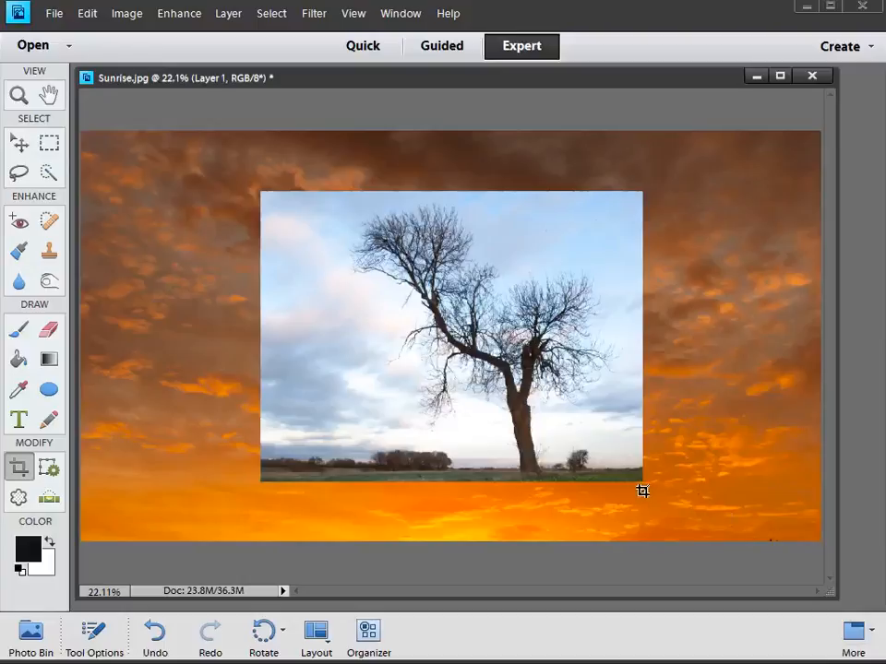
Step: Show the layer list and set the pasted tree layer's blending mode to Multiply
{"action": "left_click", "coordinate": [398, 14]}
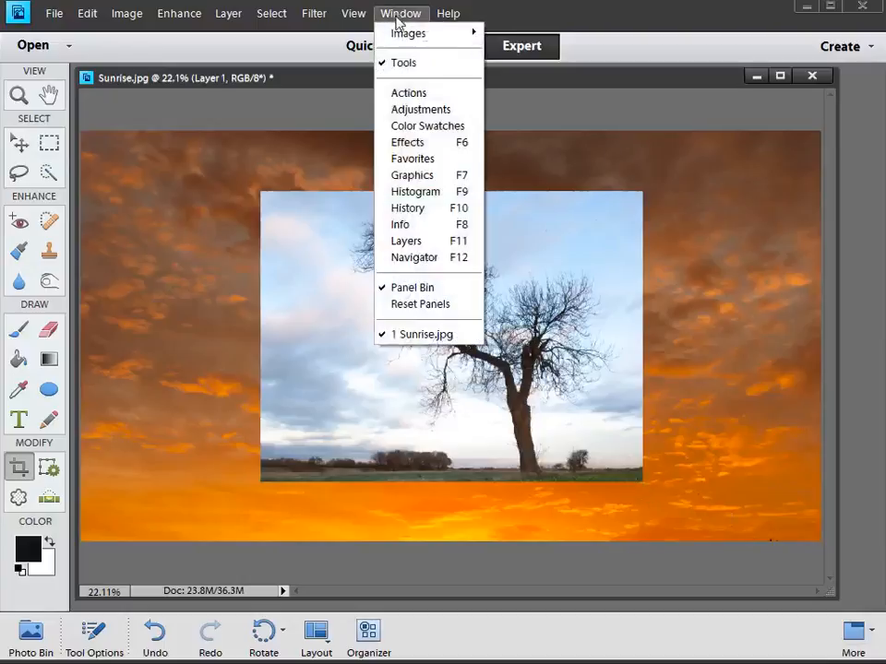
{"action": "left_click", "coordinate": [424, 241]}
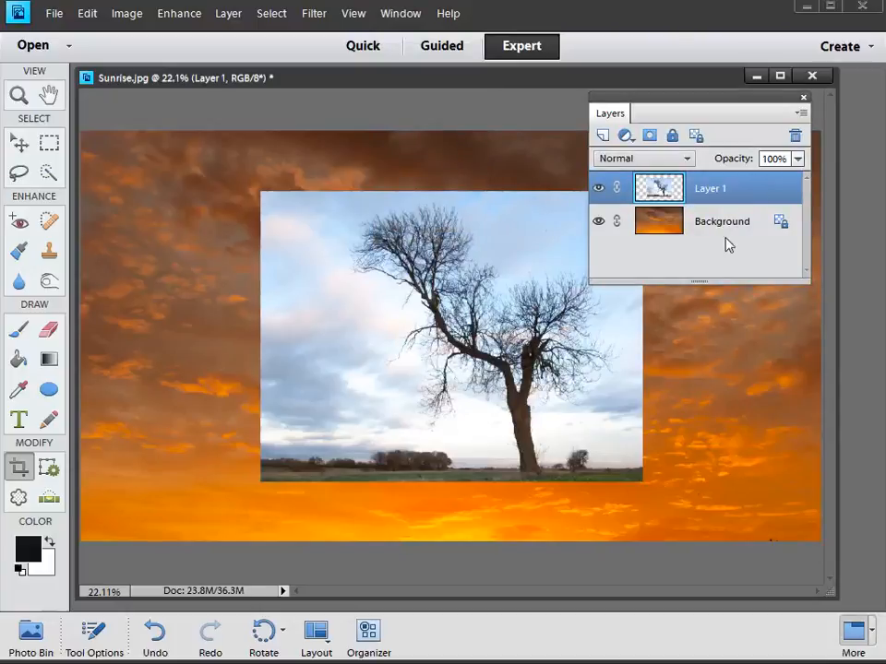
{"action": "left_click", "coordinate": [649, 163]}
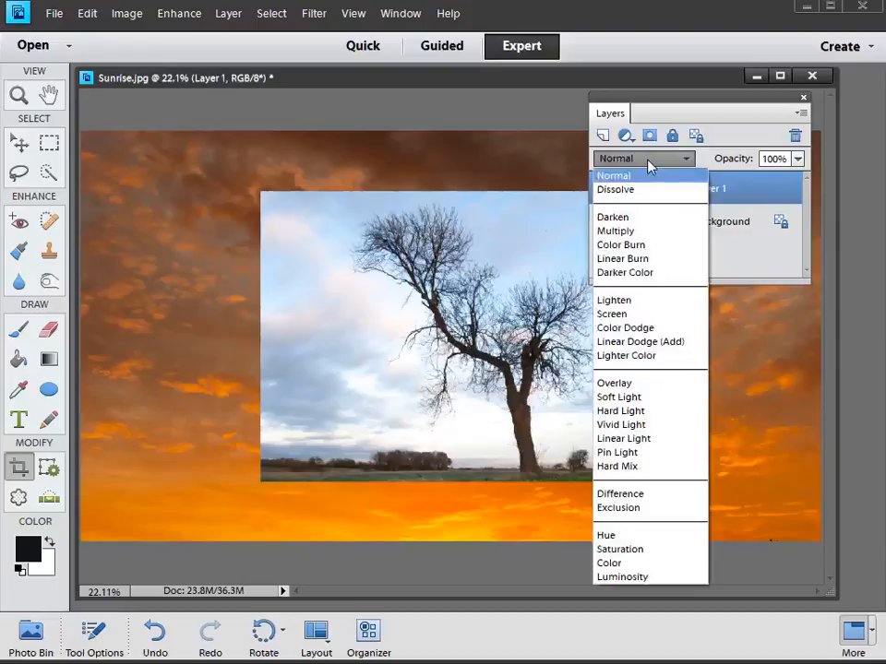
{"action": "left_click", "coordinate": [635, 237]}
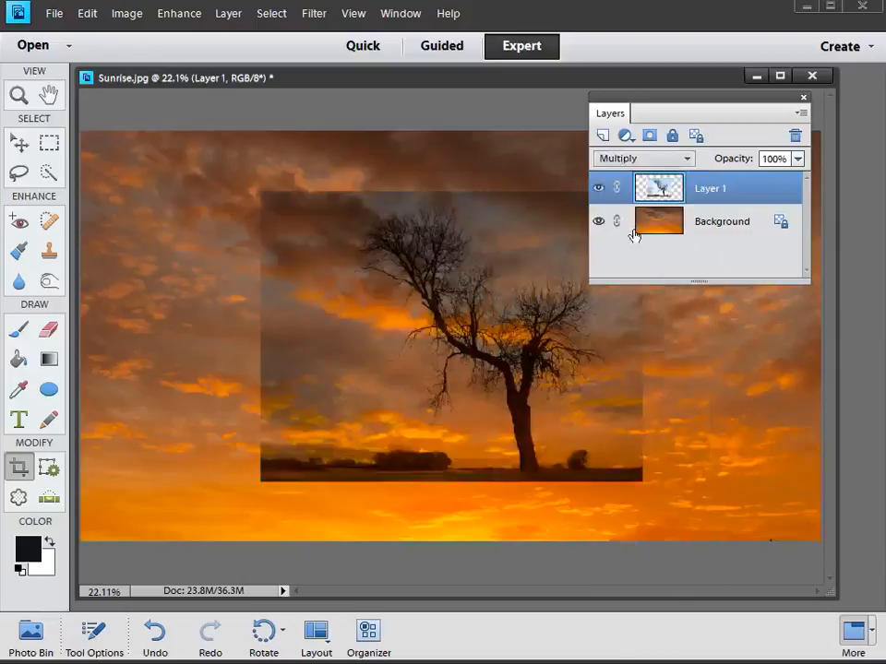
Step: Move the tree layer to the lower right of the sky, with its ground strip mostly below the image edge
{"action": "left_click", "coordinate": [430, 433]}
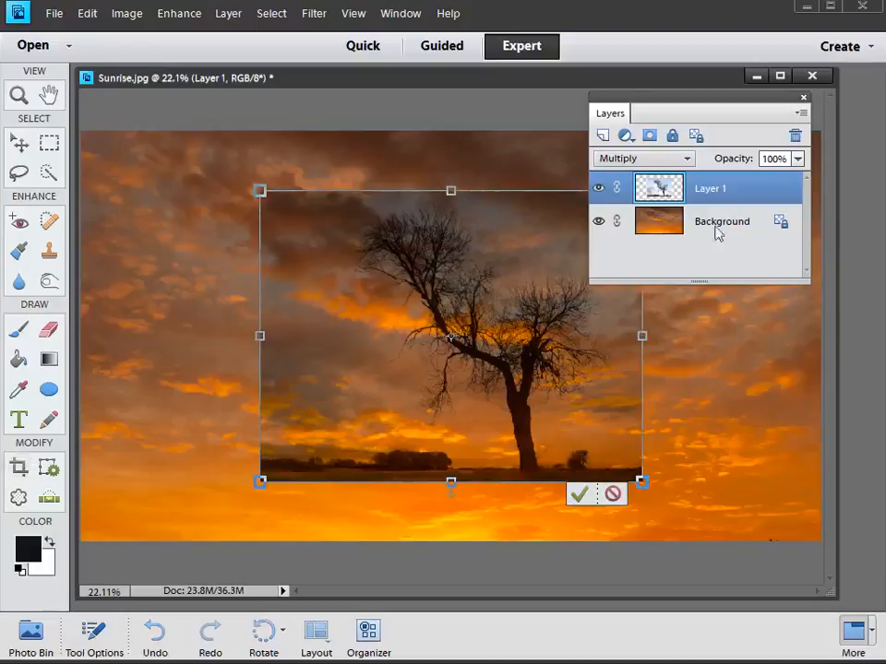
{"action": "left_click_drag", "start_coordinate": [433, 303], "coordinate": [538, 377]}
{"action": "left_click_drag", "start_coordinate": [540, 377], "coordinate": [534, 371]}
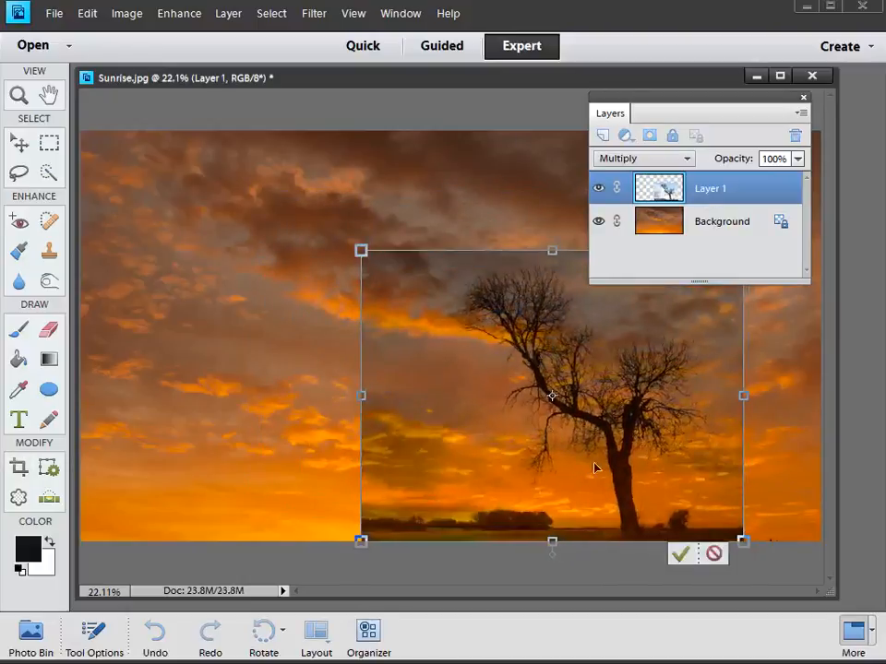
{"action": "left_click_drag", "start_coordinate": [466, 341], "coordinate": [482, 367]}
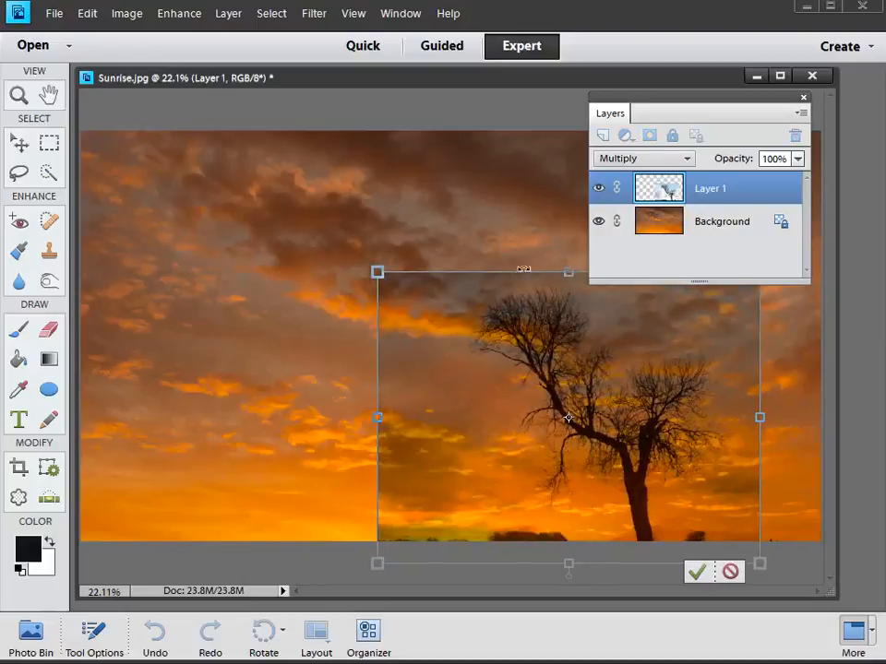
Step: Stretch the tree layer slightly taller and a touch narrower, and apply the transformation
{"action": "left_click_drag", "start_coordinate": [569, 272], "coordinate": [569, 246]}
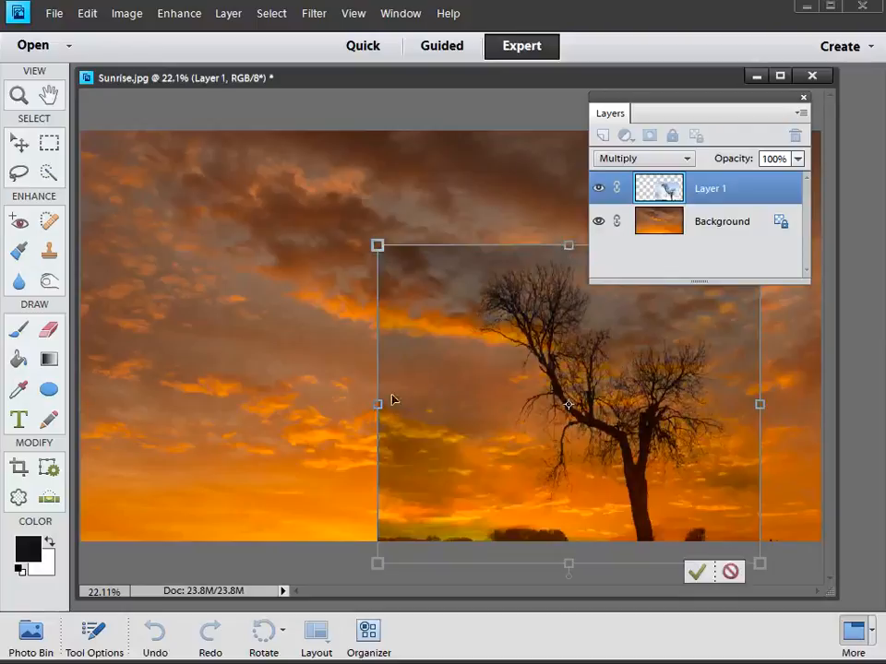
{"action": "mouse_move", "coordinate": [379, 404]}
{"action": "left_mouse_down"}
{"action": "mouse_move", "coordinate": [395, 403]}
{"action": "mouse_move", "coordinate": [386, 403]}
{"action": "left_mouse_up"}
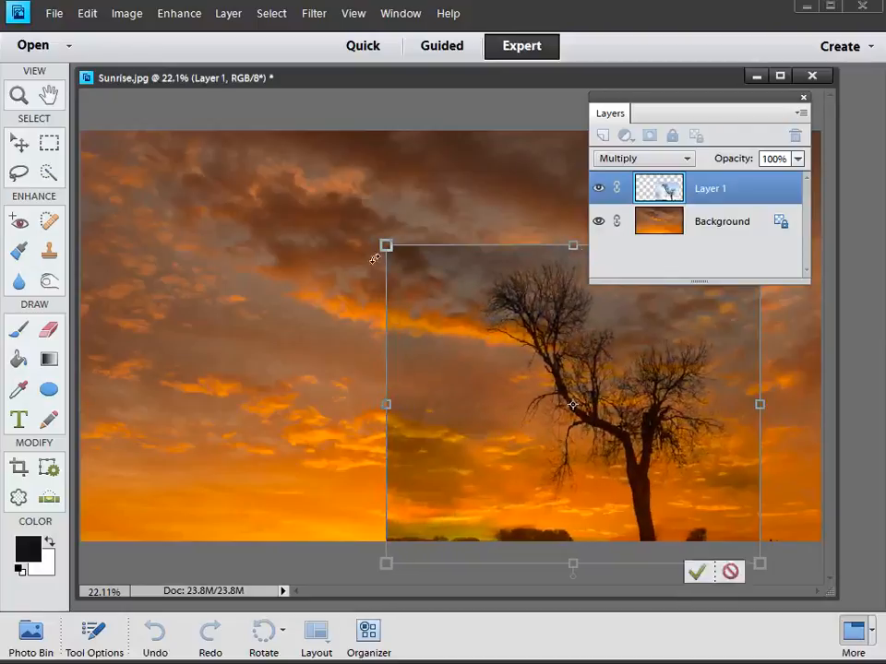
{"action": "mouse_move", "coordinate": [385, 245]}
{"action": "left_mouse_down"}
{"action": "mouse_move", "coordinate": [360, 224]}
{"action": "mouse_move", "coordinate": [381, 241]}
{"action": "left_mouse_up"}
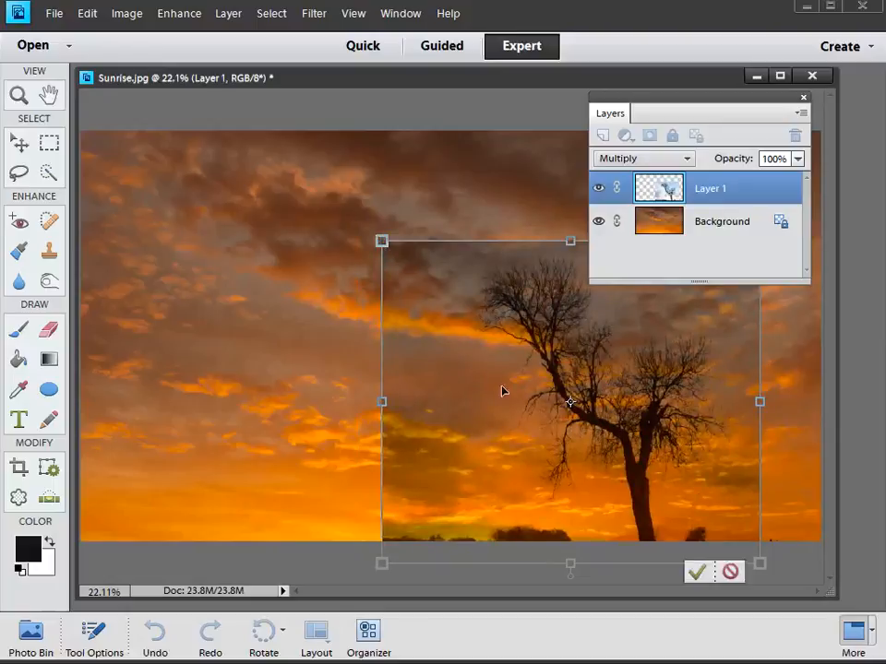
{"action": "key", "text": "Return"}
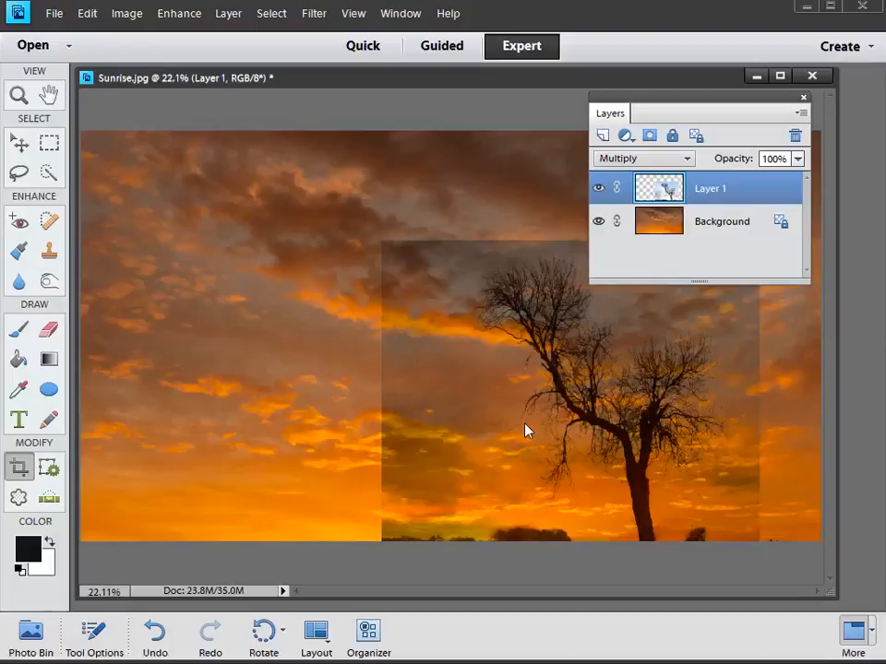
Step: Erase the tree photo's visible left edge, horizon and lower right surroundings with the Eraser at 100% opacity
{"action": "left_click", "coordinate": [49, 329]}
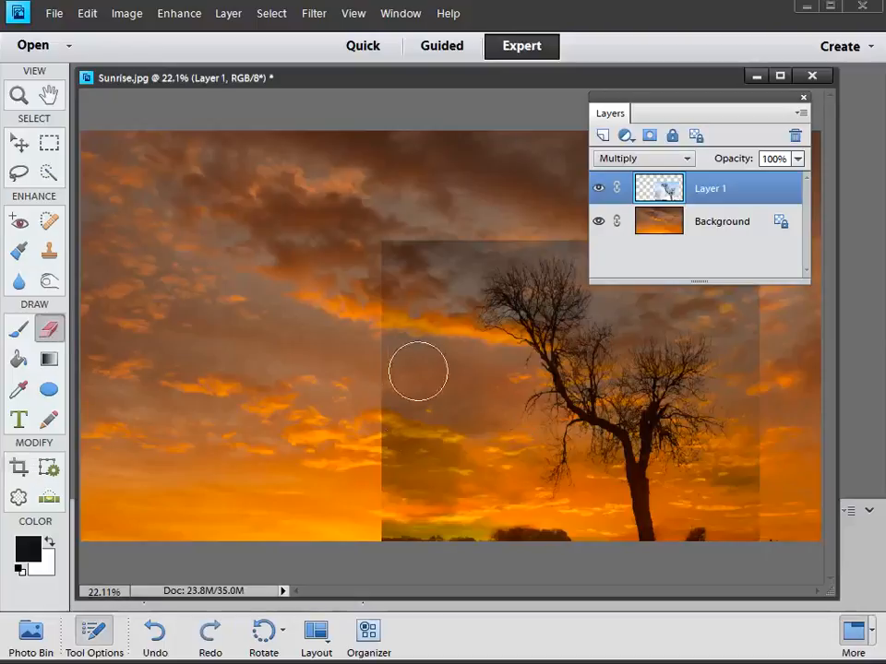
{"action": "left_click", "coordinate": [49, 94]}
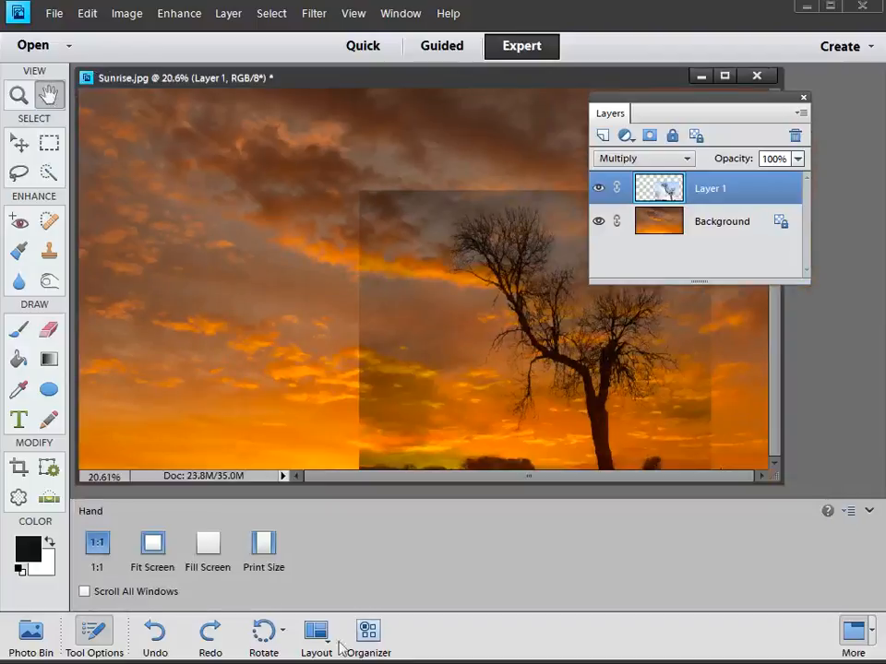
{"action": "left_click", "coordinate": [49, 328]}
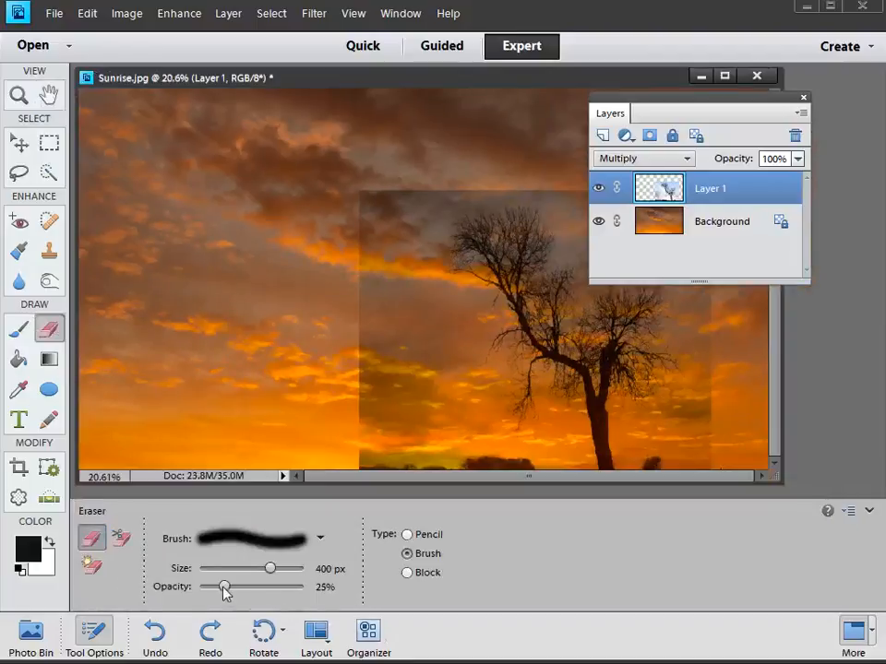
{"action": "left_click_drag", "start_coordinate": [225, 587], "coordinate": [304, 586]}
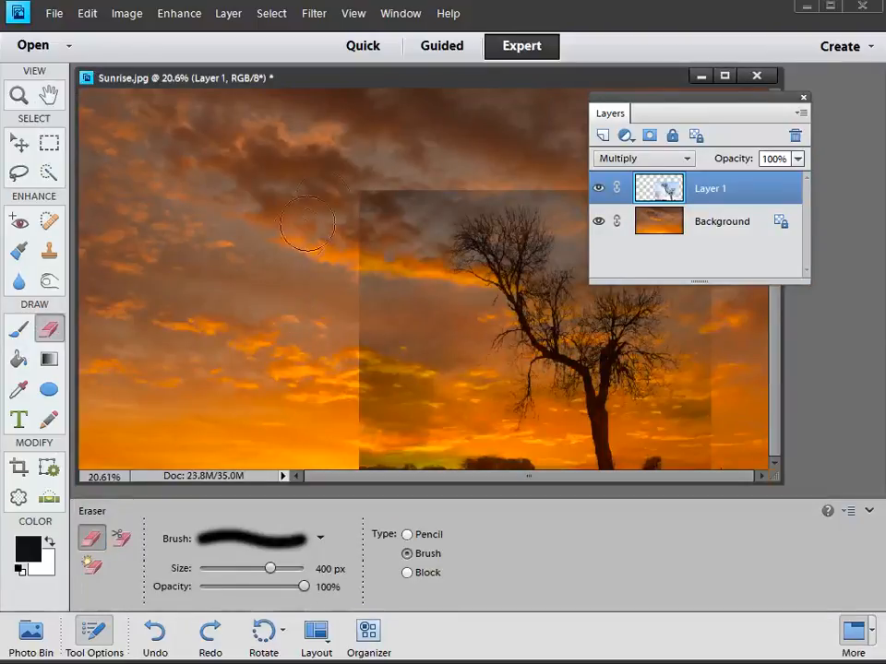
{"action": "mouse_move", "coordinate": [362, 209]}
{"action": "left_mouse_down"}
{"action": "mouse_move", "coordinate": [356, 361]}
{"action": "mouse_move", "coordinate": [396, 458]}
{"action": "left_mouse_up"}
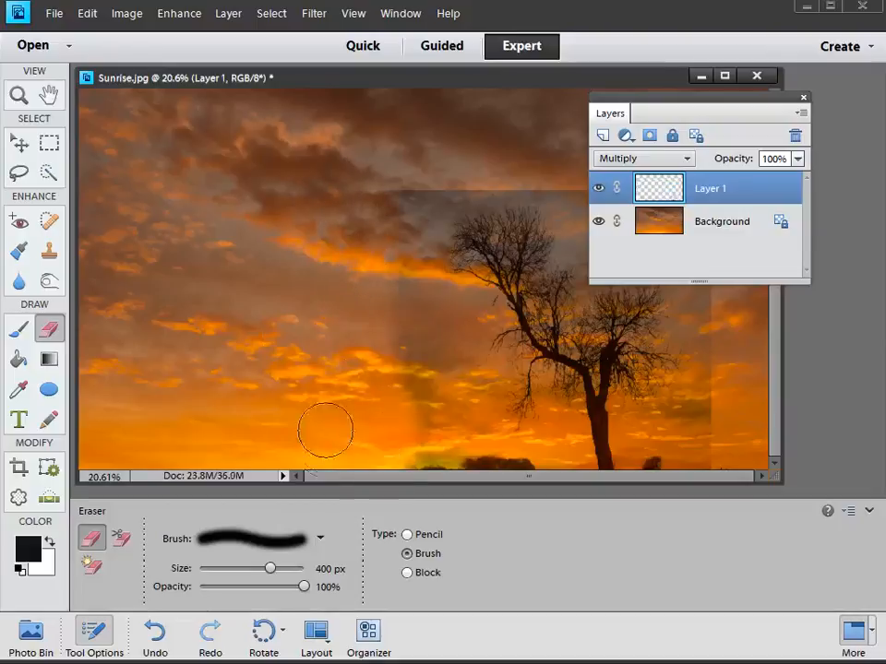
{"action": "mouse_move", "coordinate": [395, 227]}
{"action": "left_mouse_down"}
{"action": "mouse_move", "coordinate": [401, 341]}
{"action": "mouse_move", "coordinate": [424, 419]}
{"action": "mouse_move", "coordinate": [429, 340]}
{"action": "mouse_move", "coordinate": [451, 458]}
{"action": "mouse_move", "coordinate": [528, 475]}
{"action": "mouse_move", "coordinate": [454, 445]}
{"action": "mouse_move", "coordinate": [461, 417]}
{"action": "mouse_move", "coordinate": [666, 498]}
{"action": "mouse_move", "coordinate": [678, 449]}
{"action": "mouse_move", "coordinate": [667, 463]}
{"action": "mouse_move", "coordinate": [658, 458]}
{"action": "mouse_move", "coordinate": [719, 461]}
{"action": "mouse_move", "coordinate": [715, 354]}
{"action": "left_mouse_up"}
Step: Move the layer list clear of the image and erase the tree photo's remaining top and right edges around the branches
{"action": "left_click_drag", "start_coordinate": [658, 105], "coordinate": [718, 124]}
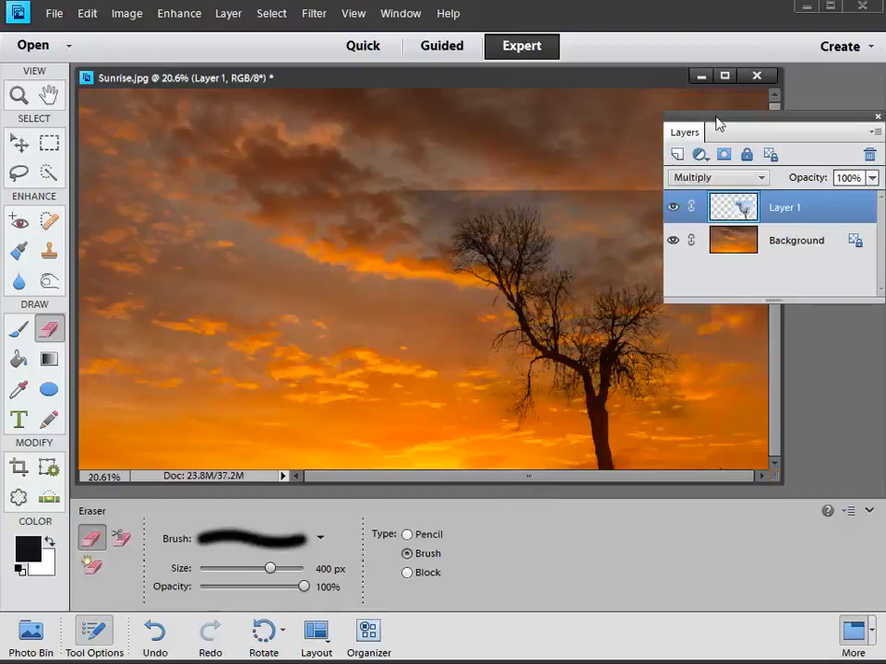
{"action": "key", "text": "ctrl+minus"}
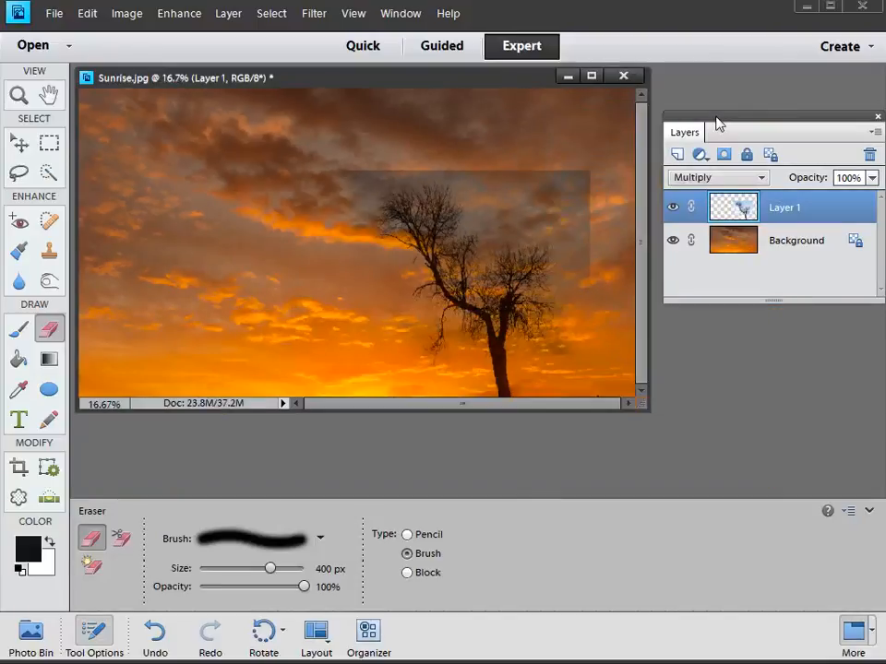
{"action": "mouse_move", "coordinate": [578, 191]}
{"action": "left_mouse_down"}
{"action": "mouse_move", "coordinate": [590, 271]}
{"action": "mouse_move", "coordinate": [569, 202]}
{"action": "mouse_move", "coordinate": [547, 190]}
{"action": "mouse_move", "coordinate": [550, 170]}
{"action": "mouse_move", "coordinate": [509, 179]}
{"action": "mouse_move", "coordinate": [517, 197]}
{"action": "mouse_move", "coordinate": [569, 218]}
{"action": "mouse_move", "coordinate": [502, 202]}
{"action": "mouse_move", "coordinate": [449, 154]}
{"action": "mouse_move", "coordinate": [380, 150]}
{"action": "mouse_move", "coordinate": [347, 161]}
{"action": "mouse_move", "coordinate": [334, 181]}
{"action": "mouse_move", "coordinate": [354, 164]}
{"action": "mouse_move", "coordinate": [439, 155]}
{"action": "mouse_move", "coordinate": [368, 172]}
{"action": "mouse_move", "coordinate": [346, 202]}
{"action": "mouse_move", "coordinate": [342, 293]}
{"action": "left_mouse_up"}
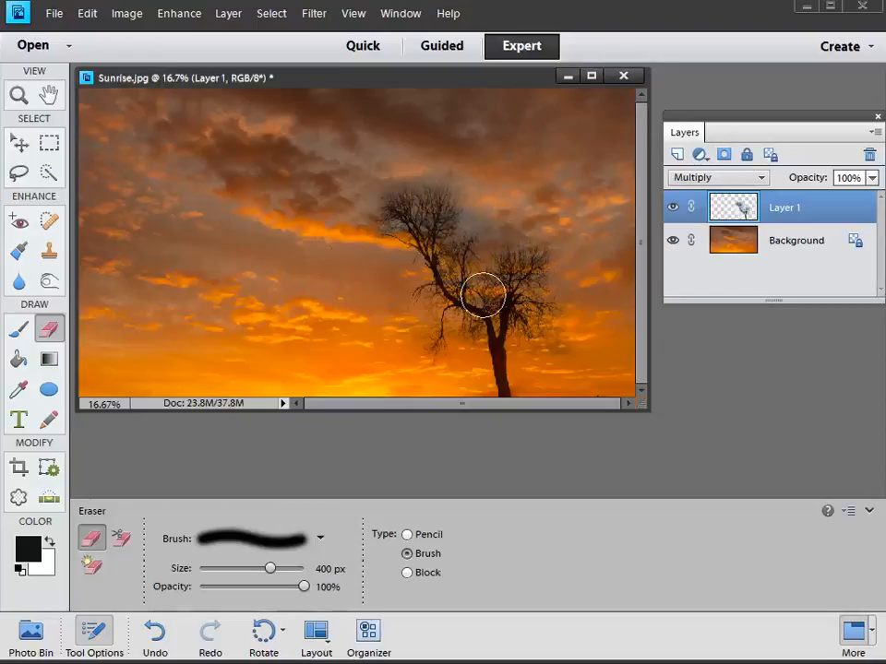
Step: Increase the tree layer's contrast with Levels, setting the black input level to 35 and the white input level to about 216
{"action": "key", "text": "i"}
{"action": "key", "text": "ctrl+l"}
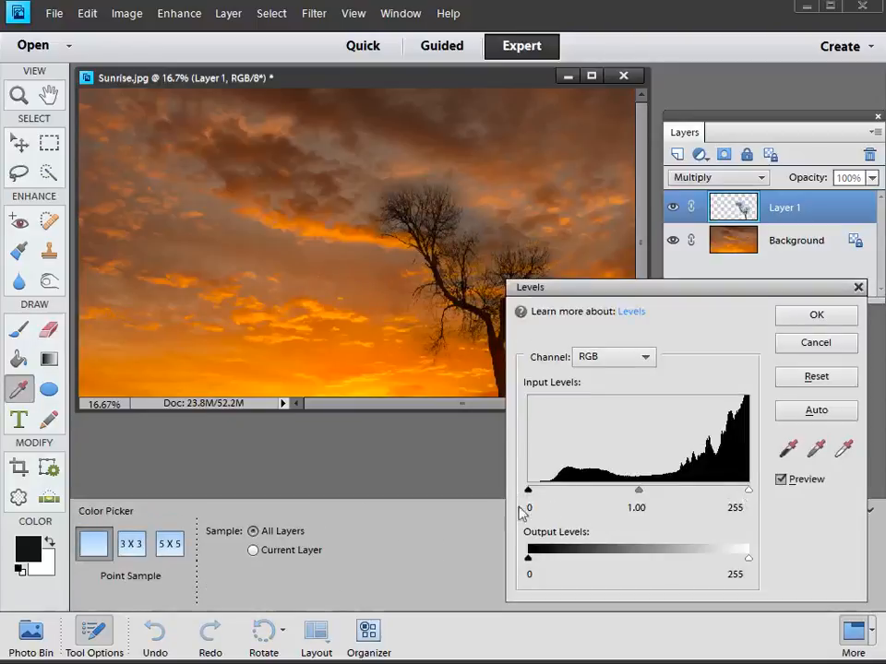
{"action": "left_click_drag", "start_coordinate": [567, 288], "coordinate": [624, 283]}
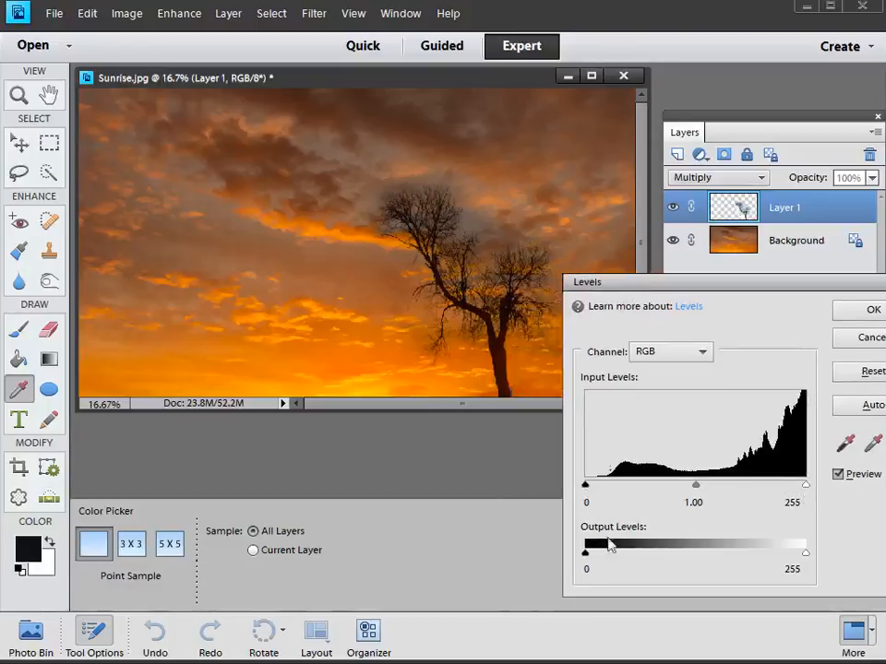
{"action": "left_click_drag", "start_coordinate": [586, 487], "coordinate": [607, 489]}
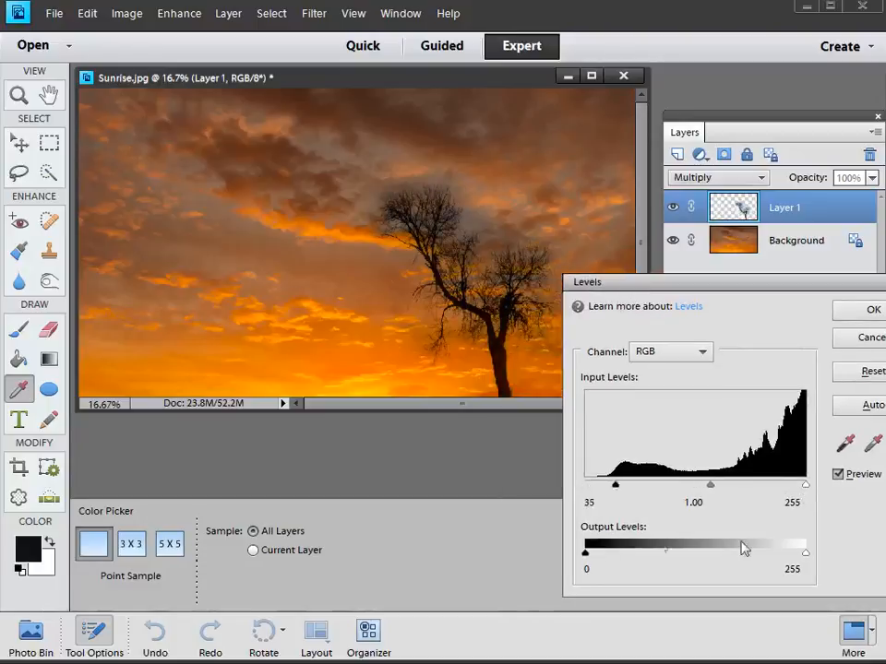
{"action": "left_click_drag", "start_coordinate": [805, 489], "coordinate": [774, 499]}
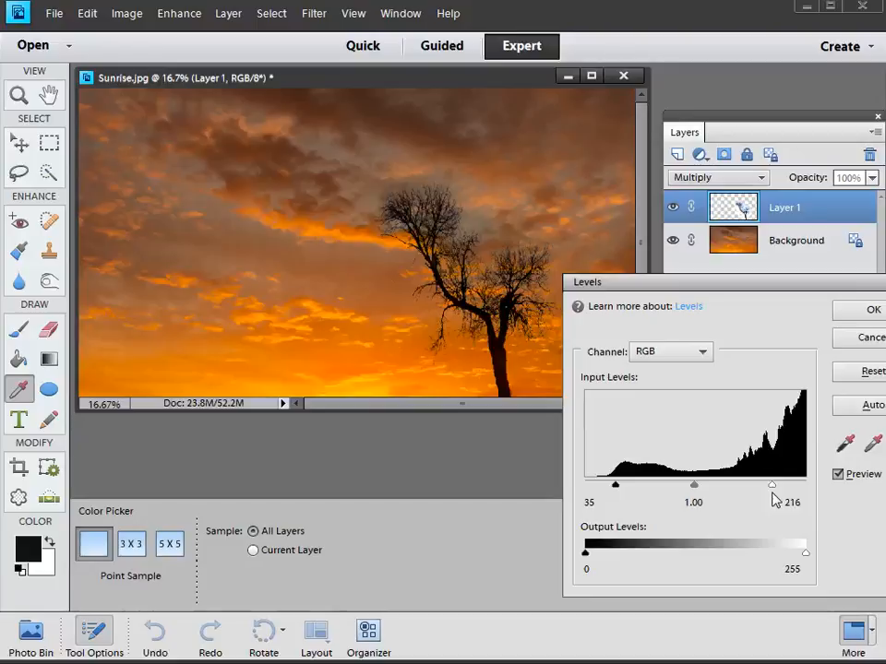
{"action": "left_click_drag", "start_coordinate": [773, 499], "coordinate": [777, 499]}
{"action": "left_click", "coordinate": [867, 310]}
{"action": "key", "text": "e"}
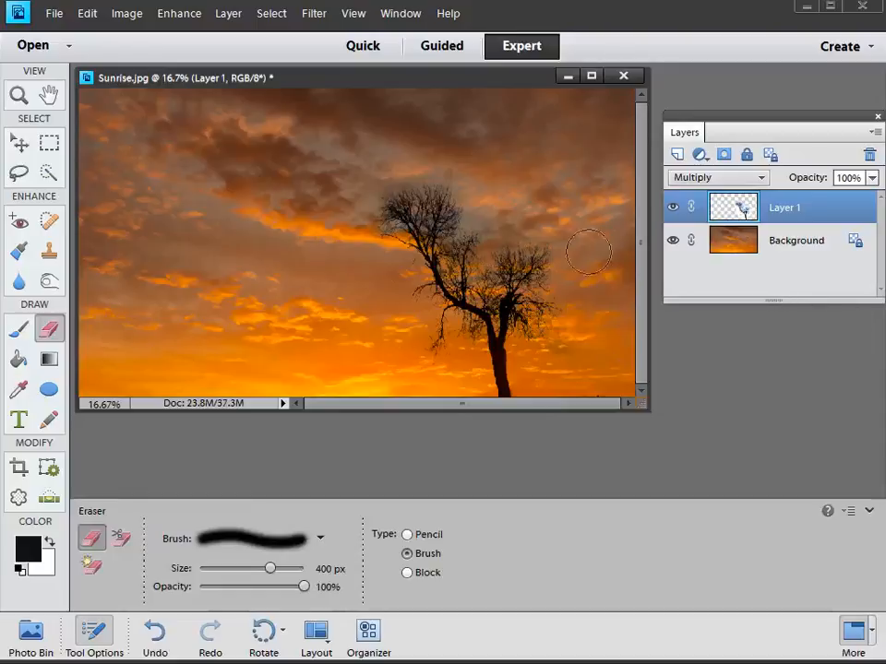
Step: Add a new layer above the tree, fill it with black and set its blending mode to Screen
{"action": "left_click", "coordinate": [679, 156]}
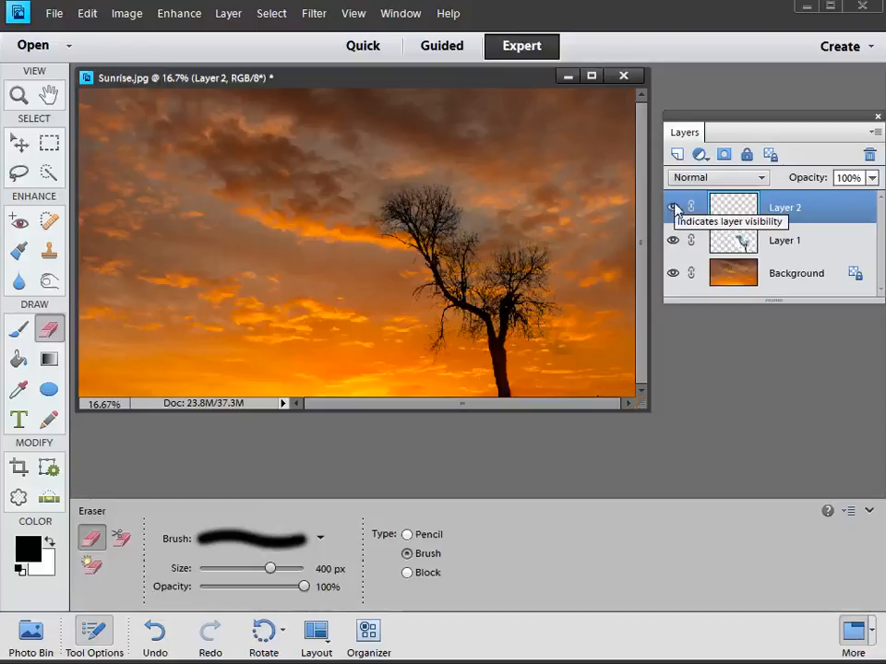
{"action": "key", "text": "alt+BackSpace"}
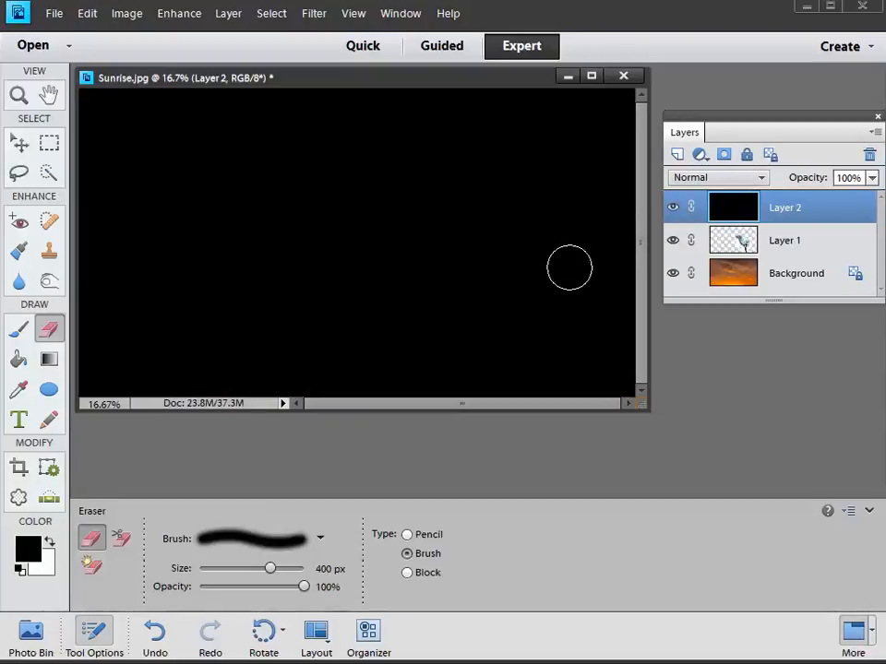
{"action": "left_click", "coordinate": [762, 178]}
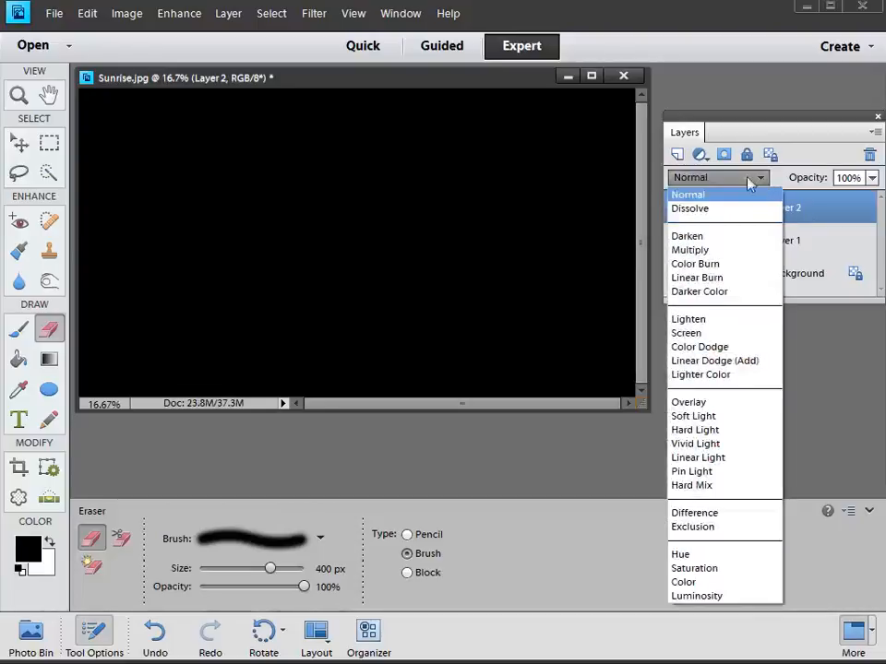
{"action": "left_click", "coordinate": [694, 333]}
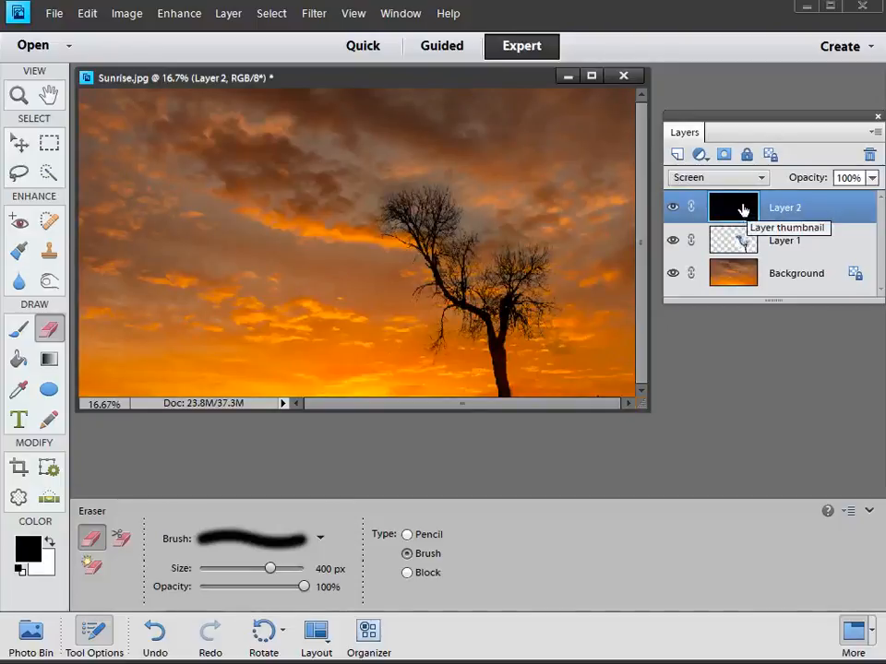
Step: Render a 50-300mm Zoom lens flare at 100% brightness on the black layer's left half, and move it down closer to the horizon
{"action": "left_click", "coordinate": [311, 14]}
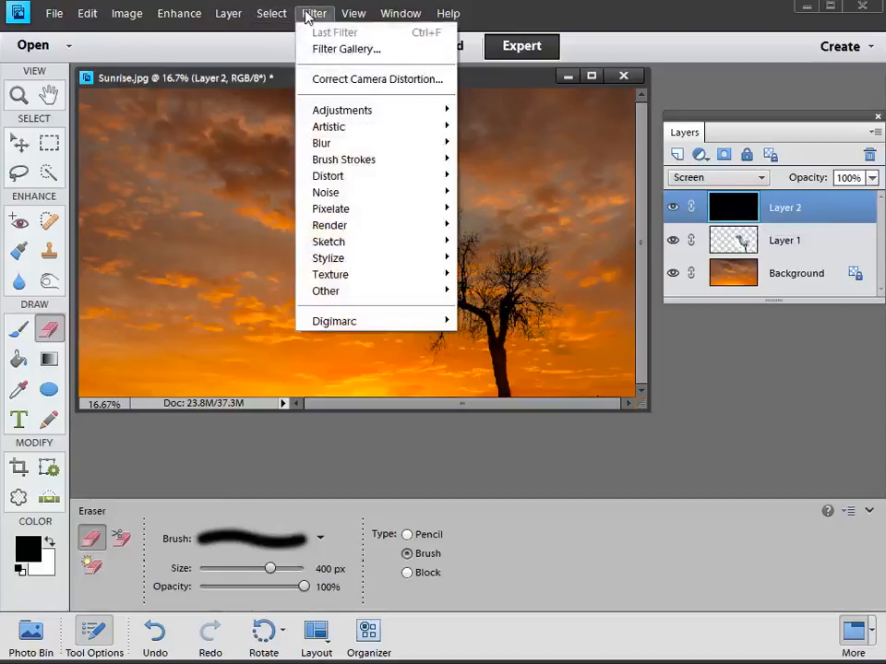
{"action": "mouse_move", "coordinate": [337, 226]}
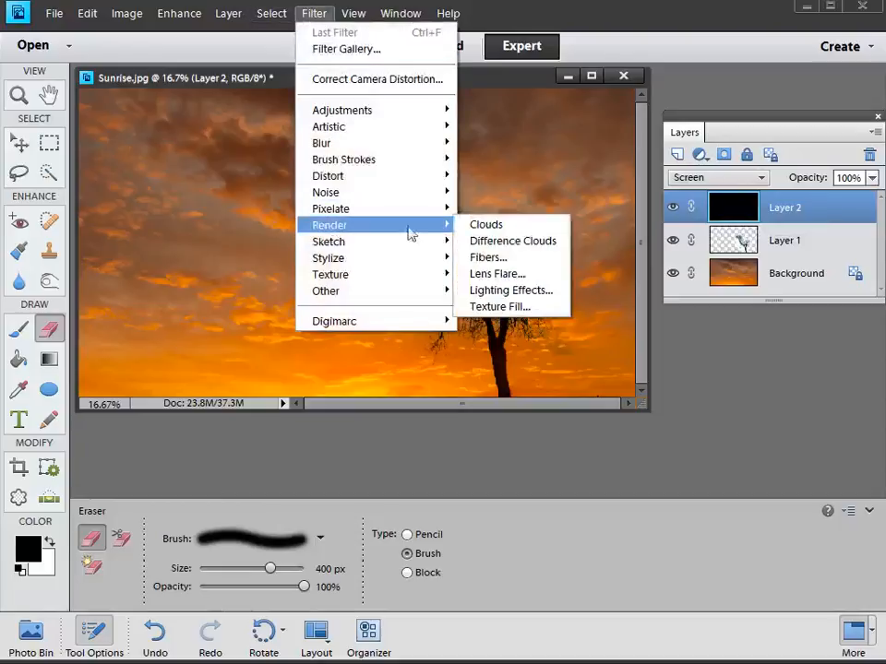
{"action": "left_click", "coordinate": [493, 275]}
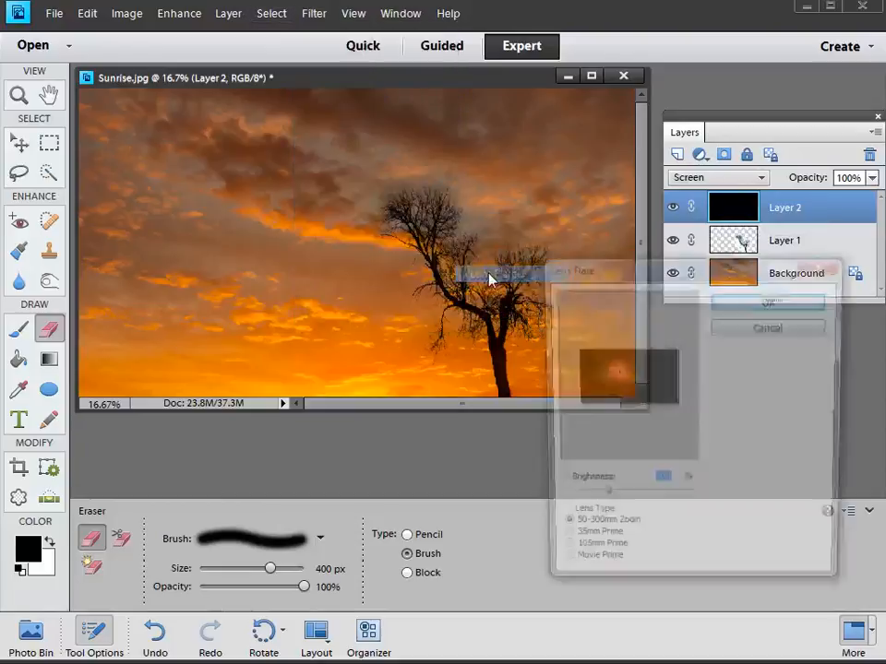
{"action": "left_click_drag", "start_coordinate": [615, 269], "coordinate": [331, 177]}
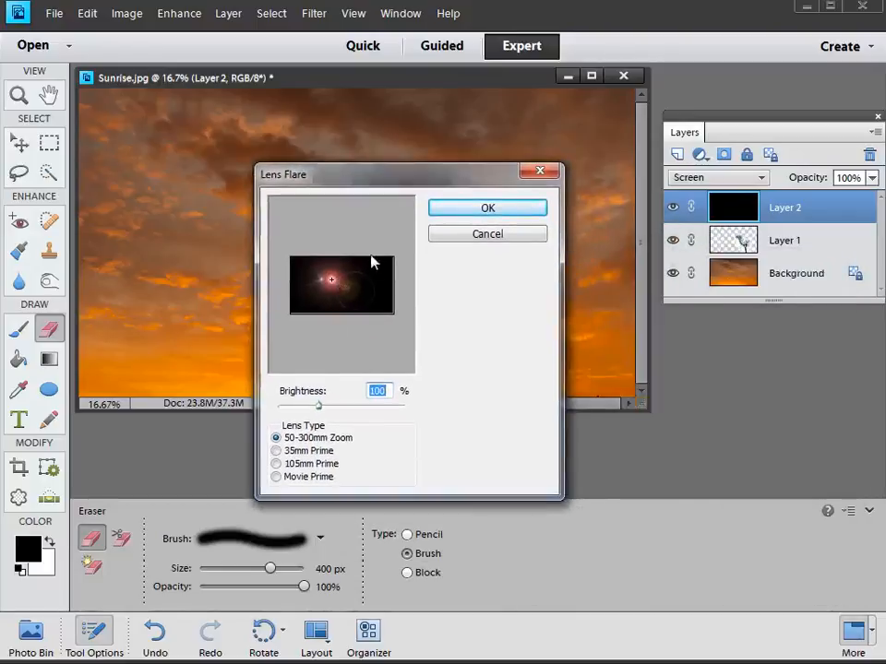
{"action": "left_click", "coordinate": [309, 289]}
{"action": "left_click", "coordinate": [314, 290]}
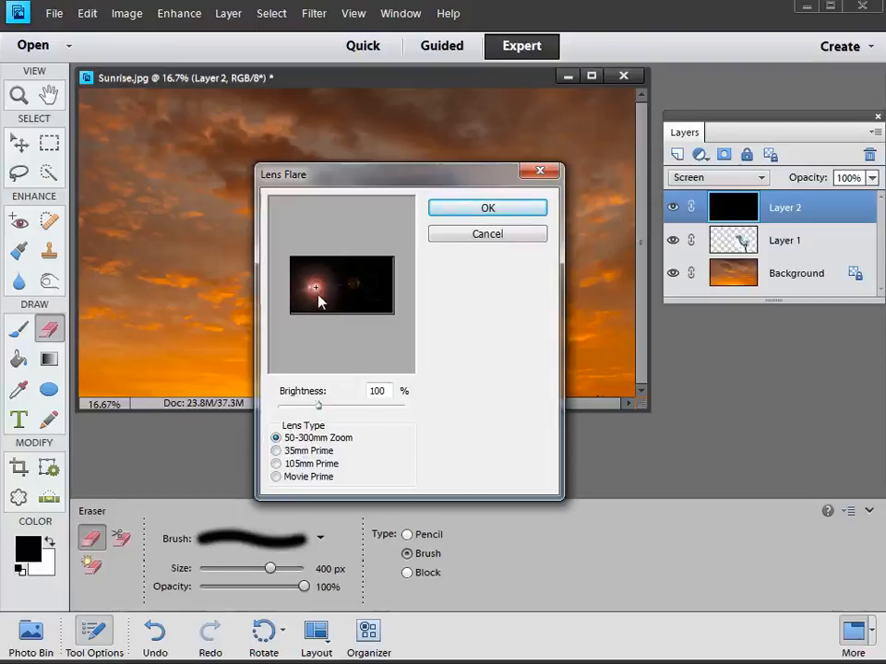
{"action": "left_click", "coordinate": [504, 210]}
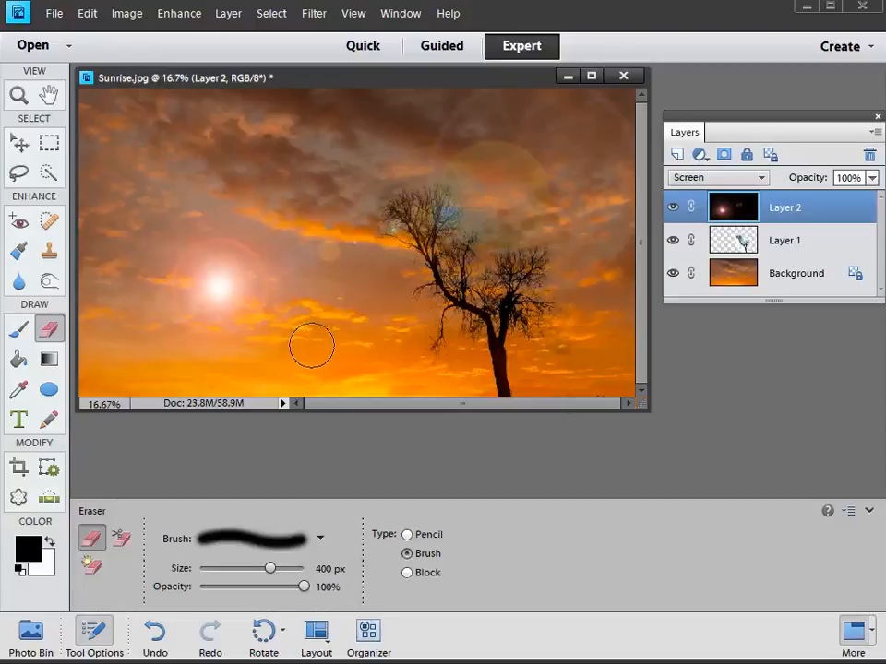
{"action": "key", "text": "v"}
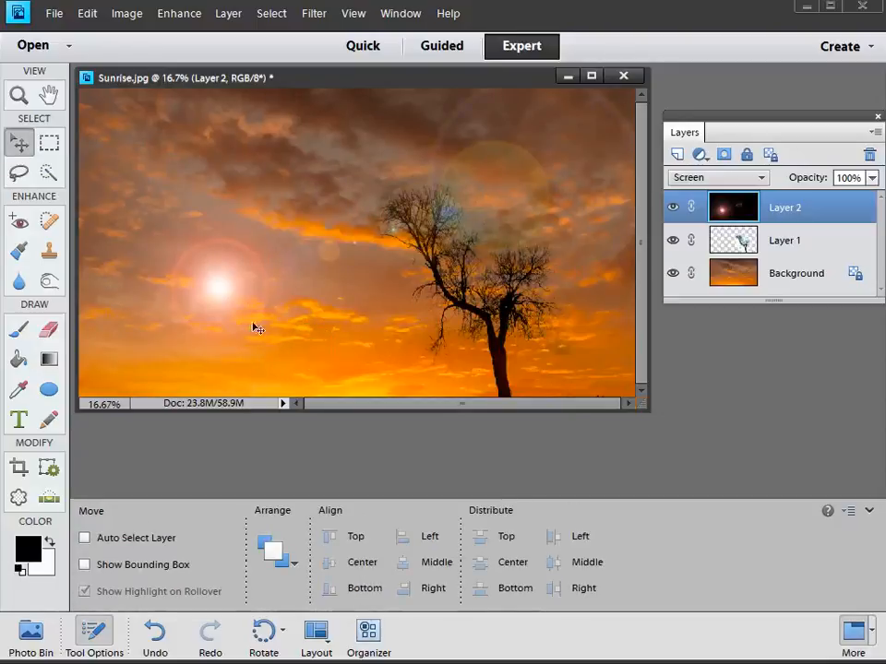
{"action": "left_click_drag", "start_coordinate": [274, 257], "coordinate": [269, 308]}
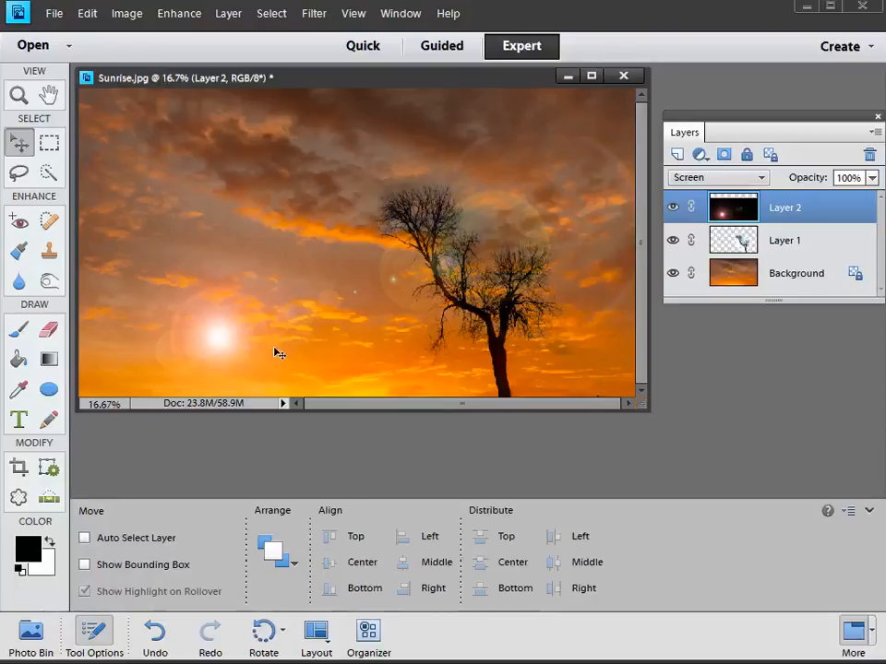
Step: Paint black over the flare layer's stray reflections and uncovered upper edge with a 700 px brush at 100% opacity, keeping only the sun glow
{"action": "left_click", "coordinate": [17, 330]}
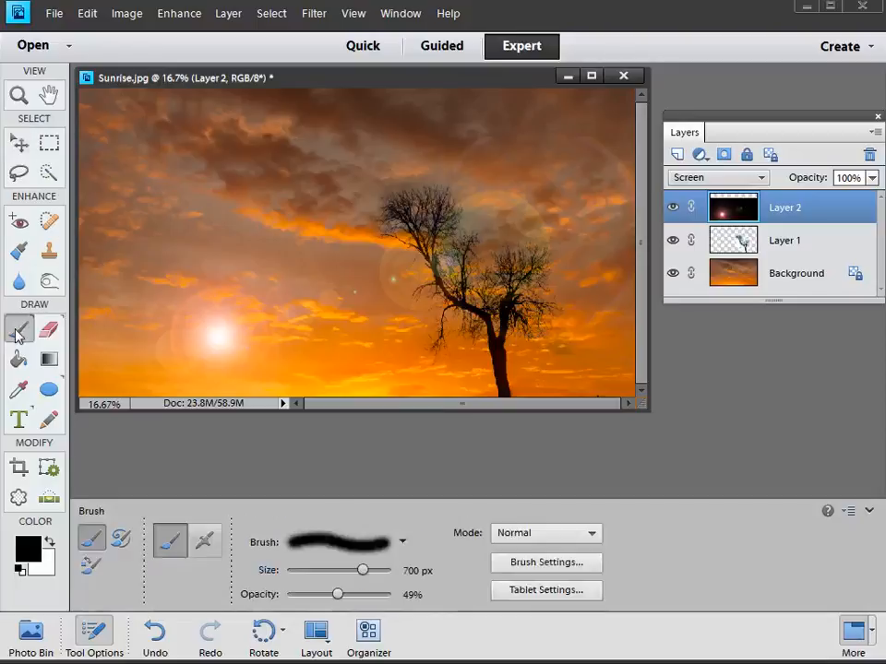
{"action": "left_click_drag", "start_coordinate": [338, 597], "coordinate": [391, 596]}
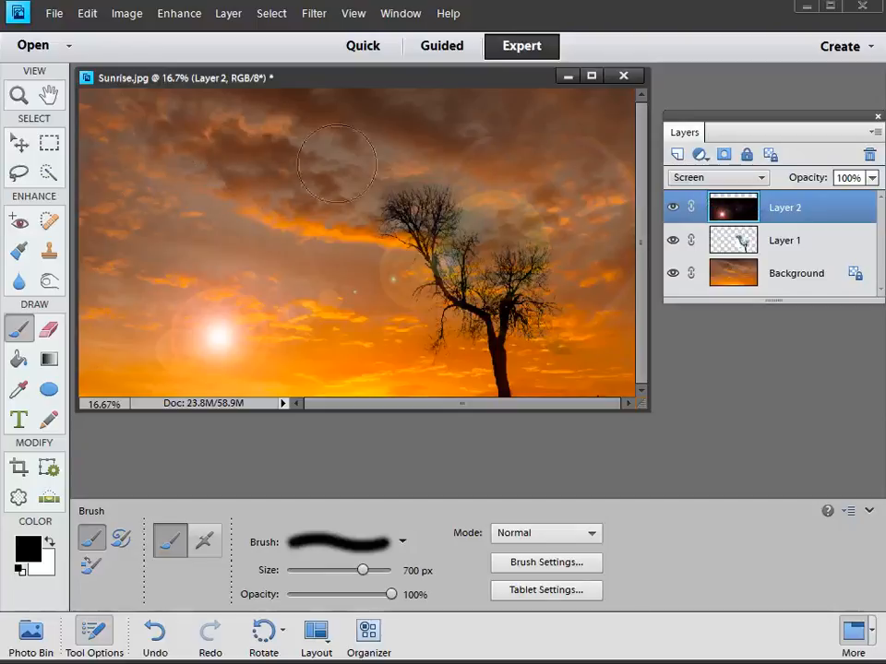
{"action": "mouse_move", "coordinate": [599, 68]}
{"action": "left_mouse_down"}
{"action": "mouse_move", "coordinate": [548, 92]}
{"action": "mouse_move", "coordinate": [623, 95]}
{"action": "mouse_move", "coordinate": [323, 97]}
{"action": "left_mouse_up"}
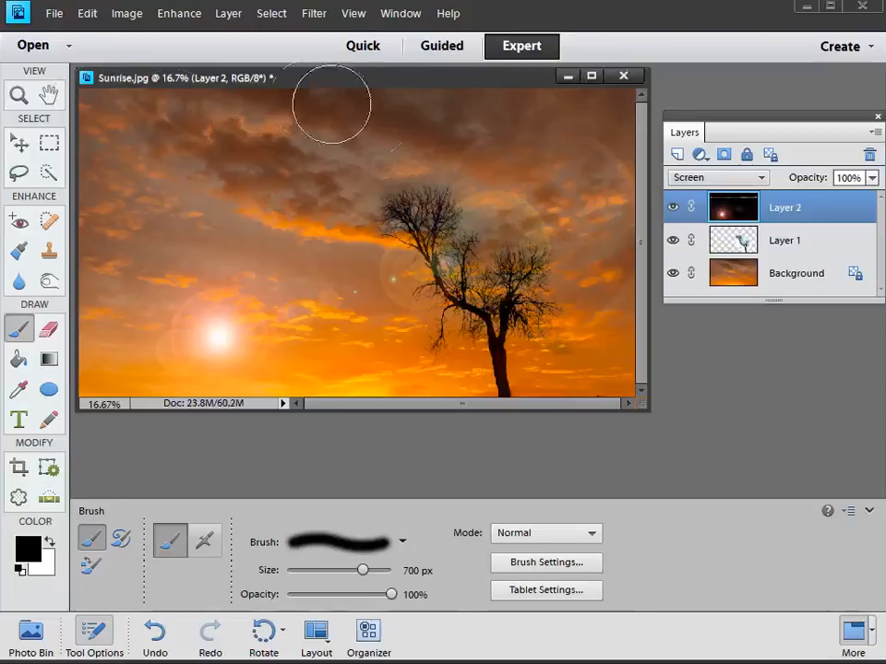
{"action": "left_click_drag", "start_coordinate": [492, 114], "coordinate": [595, 117]}
{"action": "mouse_move", "coordinate": [609, 186]}
{"action": "left_mouse_down"}
{"action": "mouse_move", "coordinate": [597, 270]}
{"action": "mouse_move", "coordinate": [613, 220]}
{"action": "mouse_move", "coordinate": [575, 278]}
{"action": "mouse_move", "coordinate": [595, 274]}
{"action": "mouse_move", "coordinate": [591, 254]}
{"action": "mouse_move", "coordinate": [596, 281]}
{"action": "mouse_move", "coordinate": [557, 226]}
{"action": "mouse_move", "coordinate": [532, 238]}
{"action": "mouse_move", "coordinate": [493, 190]}
{"action": "mouse_move", "coordinate": [511, 274]}
{"action": "mouse_move", "coordinate": [469, 197]}
{"action": "mouse_move", "coordinate": [452, 281]}
{"action": "mouse_move", "coordinate": [406, 209]}
{"action": "mouse_move", "coordinate": [461, 260]}
{"action": "mouse_move", "coordinate": [484, 336]}
{"action": "mouse_move", "coordinate": [417, 286]}
{"action": "mouse_move", "coordinate": [459, 299]}
{"action": "mouse_move", "coordinate": [430, 342]}
{"action": "mouse_move", "coordinate": [427, 328]}
{"action": "mouse_move", "coordinate": [433, 341]}
{"action": "mouse_move", "coordinate": [364, 394]}
{"action": "mouse_move", "coordinate": [394, 265]}
{"action": "mouse_move", "coordinate": [388, 244]}
{"action": "mouse_move", "coordinate": [376, 305]}
{"action": "mouse_move", "coordinate": [362, 301]}
{"action": "mouse_move", "coordinate": [362, 315]}
{"action": "mouse_move", "coordinate": [350, 308]}
{"action": "mouse_move", "coordinate": [343, 261]}
{"action": "mouse_move", "coordinate": [262, 186]}
{"action": "mouse_move", "coordinate": [334, 203]}
{"action": "mouse_move", "coordinate": [153, 180]}
{"action": "left_mouse_up"}
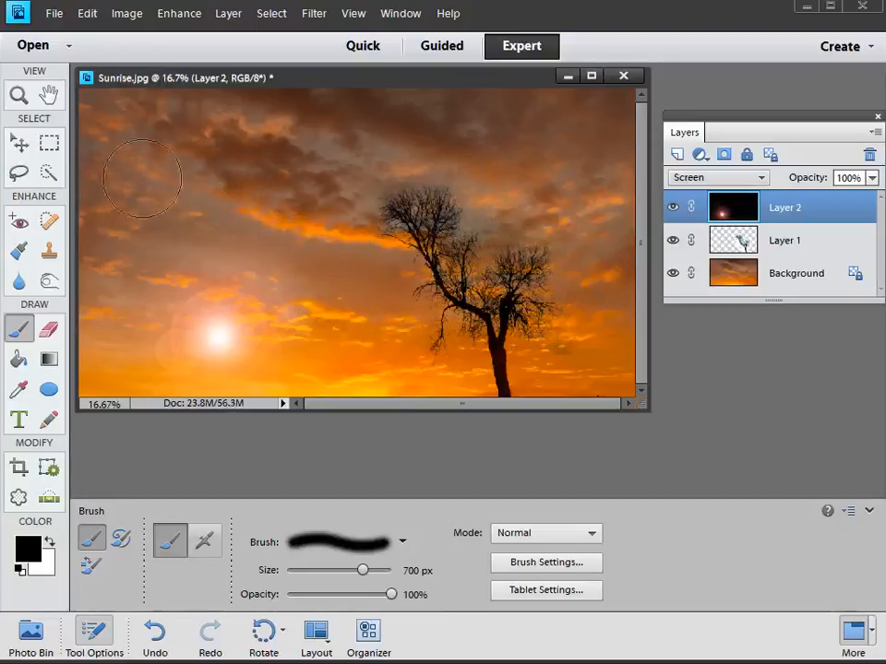
{"action": "mouse_move", "coordinate": [87, 358]}
{"action": "left_mouse_down"}
{"action": "mouse_move", "coordinate": [120, 245]}
{"action": "mouse_move", "coordinate": [208, 182]}
{"action": "mouse_move", "coordinate": [152, 202]}
{"action": "mouse_move", "coordinate": [123, 238]}
{"action": "left_mouse_up"}
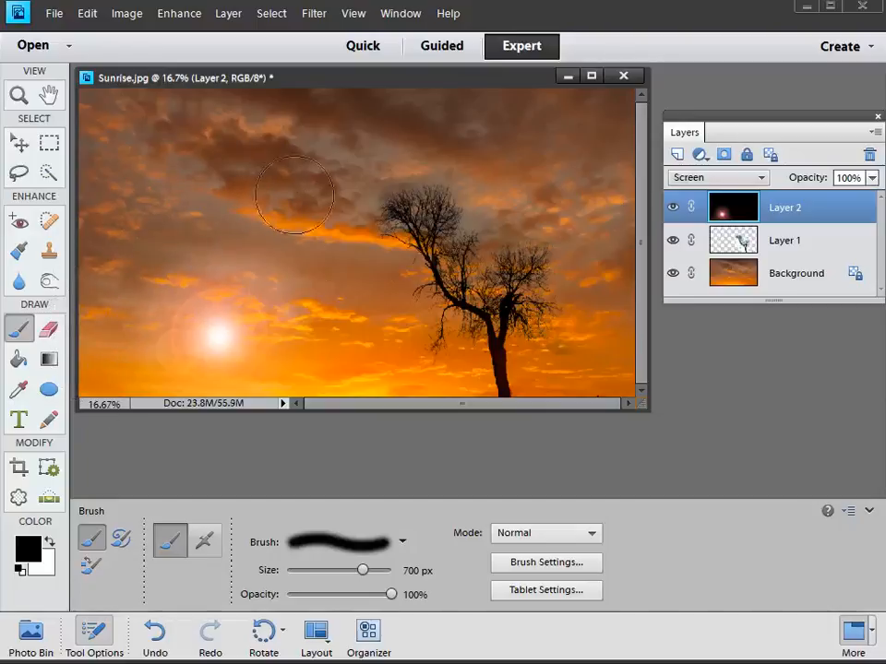
{"action": "mouse_move", "coordinate": [592, 388]}
{"action": "left_mouse_down"}
{"action": "mouse_move", "coordinate": [672, 380]}
{"action": "mouse_move", "coordinate": [606, 367]}
{"action": "mouse_move", "coordinate": [600, 206]}
{"action": "mouse_move", "coordinate": [582, 280]}
{"action": "mouse_move", "coordinate": [592, 132]}
{"action": "left_mouse_up"}
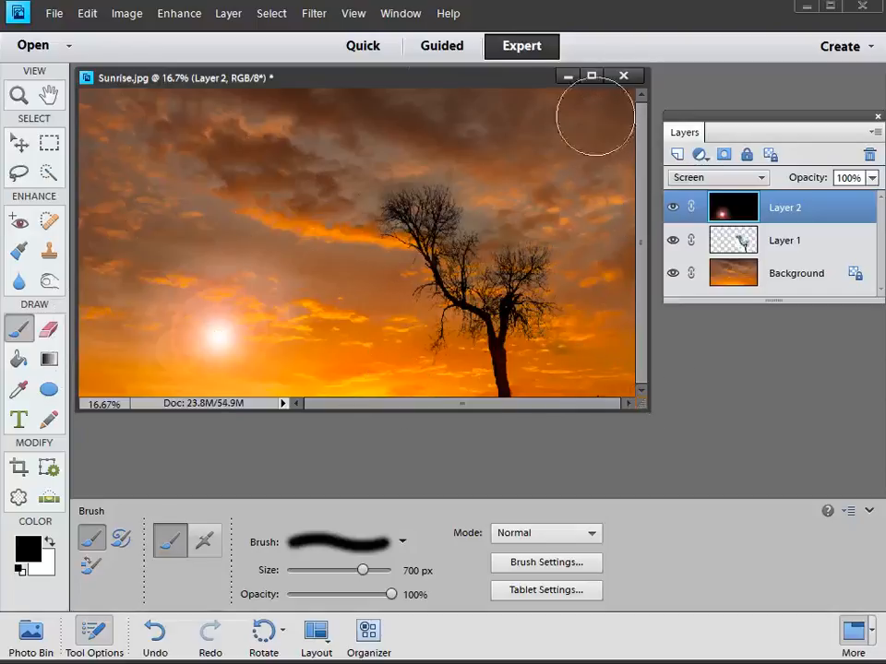
Step: Flatten the image and duplicate the resulting Background onto a new layer
{"action": "mouse_move", "coordinate": [386, 85]}
{"action": "left_mouse_down"}
{"action": "mouse_move", "coordinate": [130, 92]}
{"action": "mouse_move", "coordinate": [286, 112]}
{"action": "mouse_move", "coordinate": [396, 102]}
{"action": "left_mouse_up"}
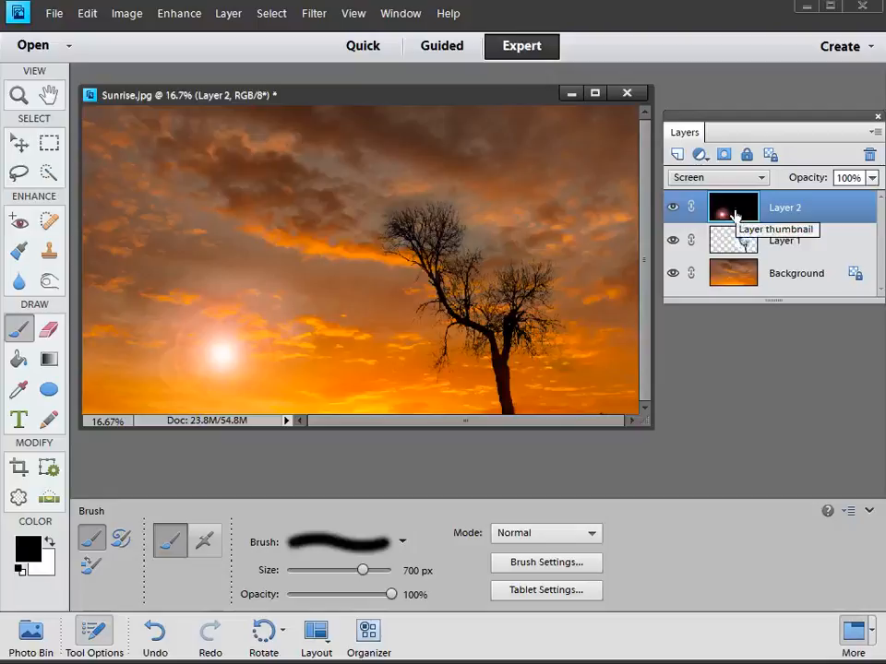
{"action": "left_click", "coordinate": [228, 15]}
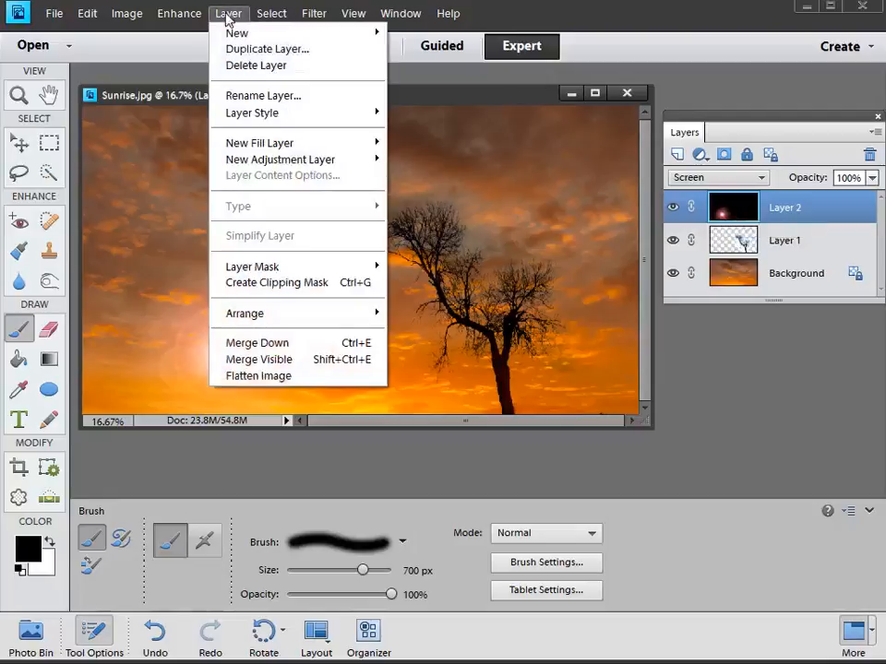
{"action": "left_click", "coordinate": [265, 380]}
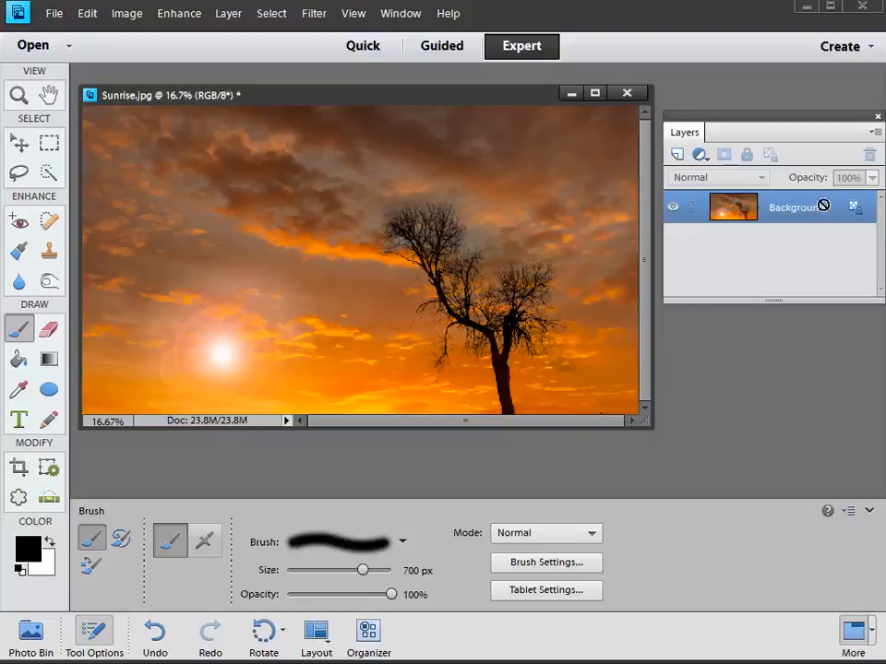
{"action": "key", "text": "ctrl+j"}
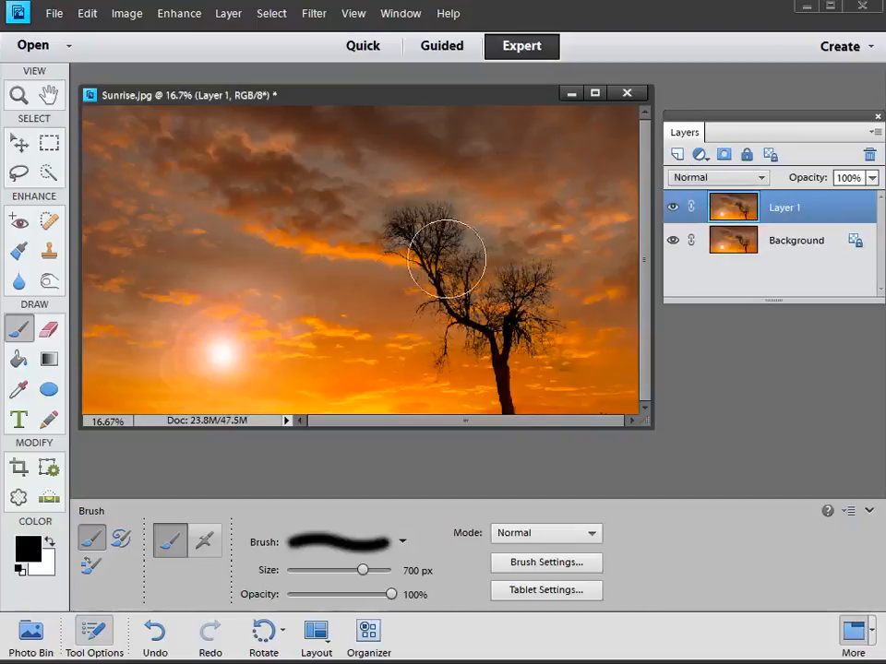
Step: Extend the canvas downward from a top-centre anchor by a relative height of 100 percent, with white as the extension colour
{"action": "left_click", "coordinate": [126, 15]}
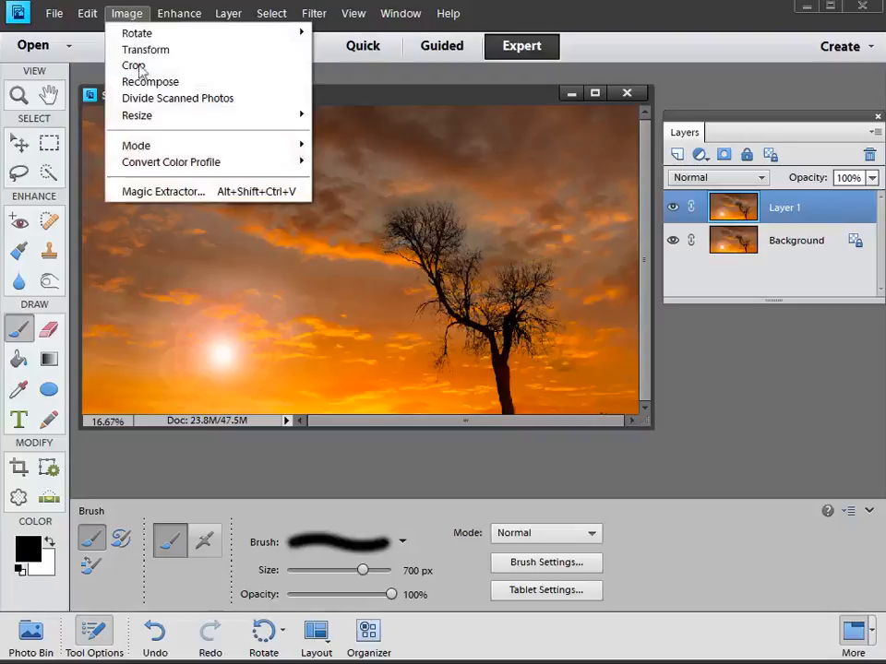
{"action": "mouse_move", "coordinate": [169, 121]}
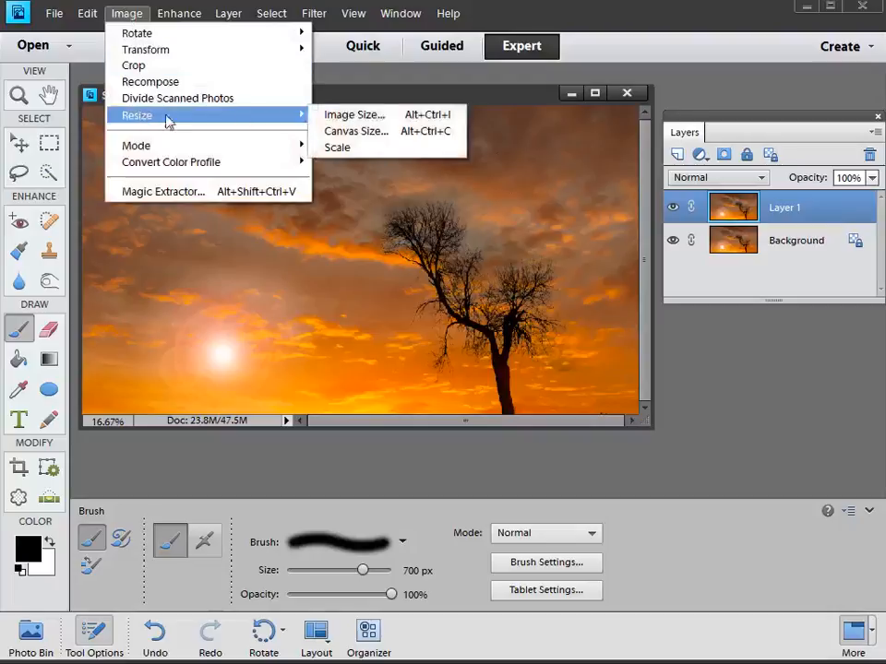
{"action": "left_click", "coordinate": [358, 133]}
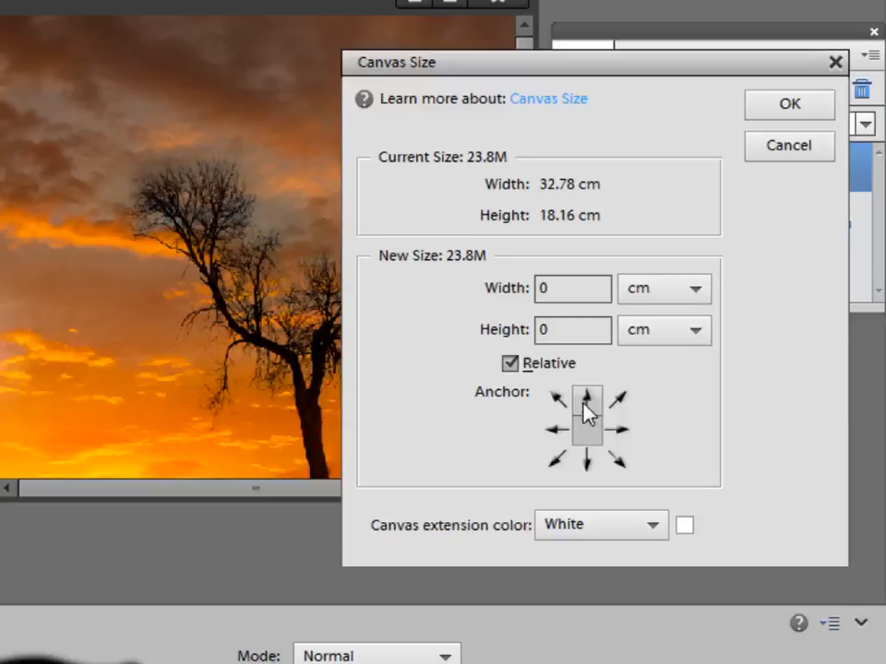
{"action": "left_click", "coordinate": [583, 404]}
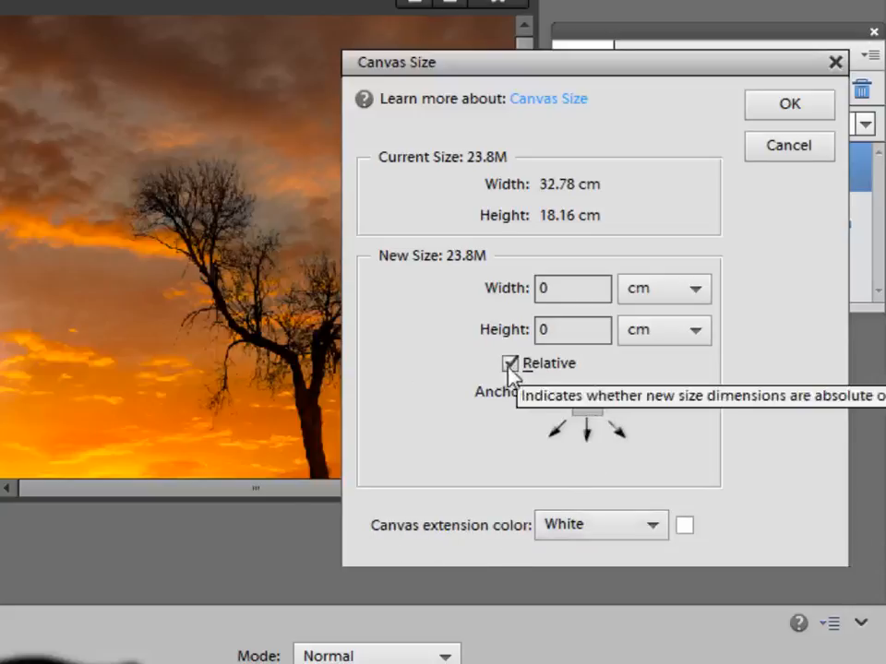
{"action": "left_click_drag", "start_coordinate": [561, 329], "coordinate": [488, 328]}
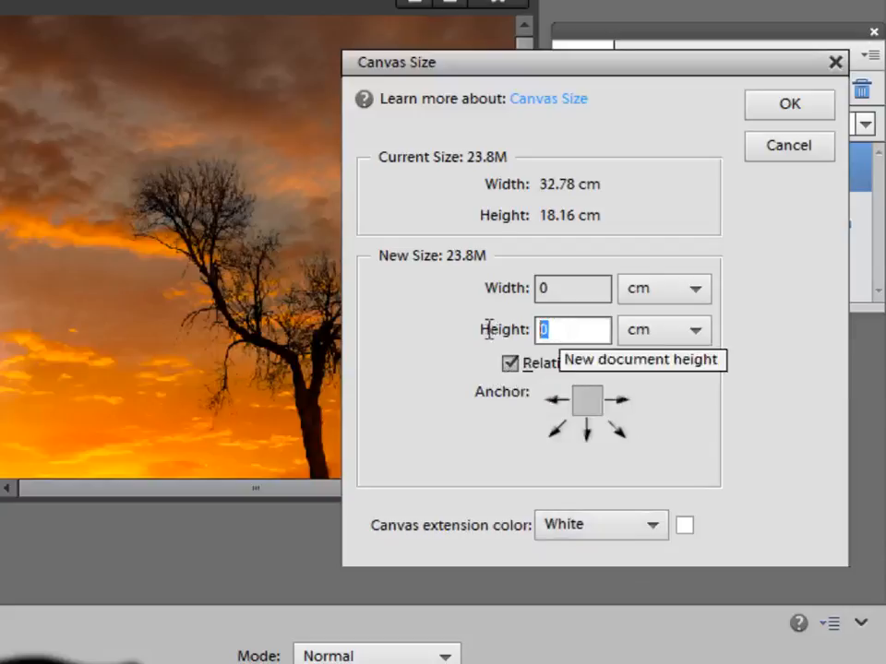
{"action": "type", "text": "100"}
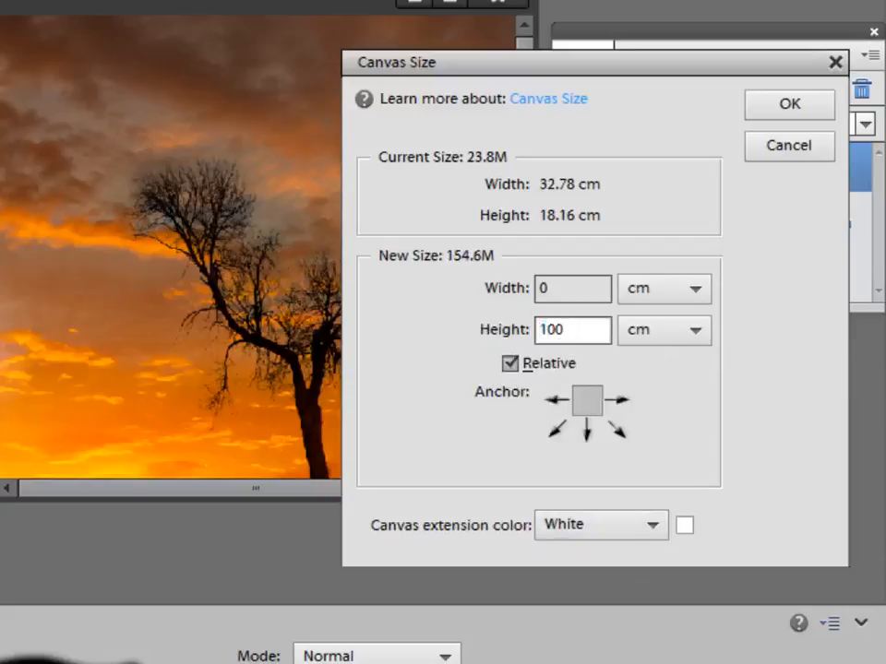
{"action": "left_click", "coordinate": [684, 332]}
{"action": "left_click", "coordinate": [673, 362]}
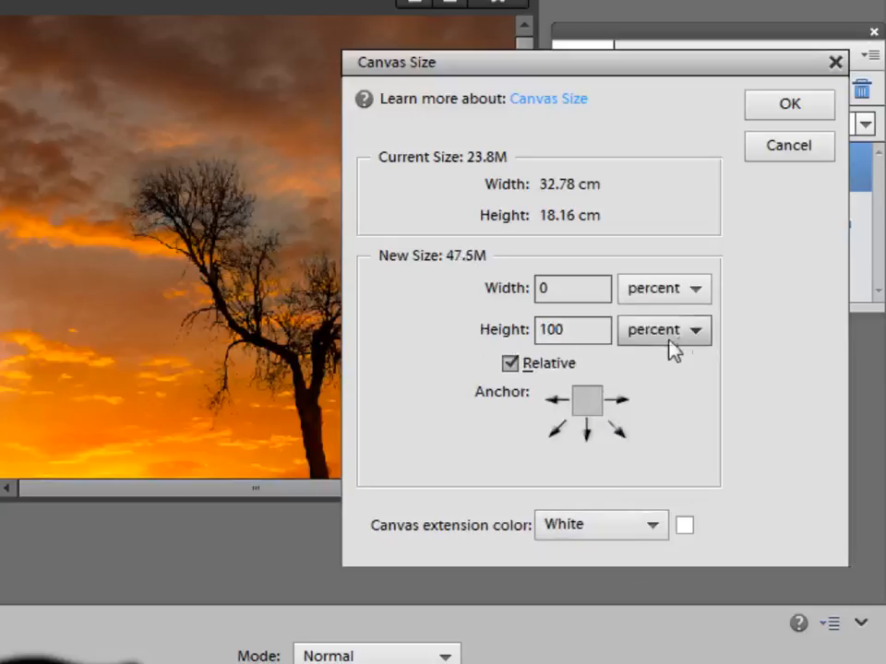
{"action": "left_click", "coordinate": [591, 432]}
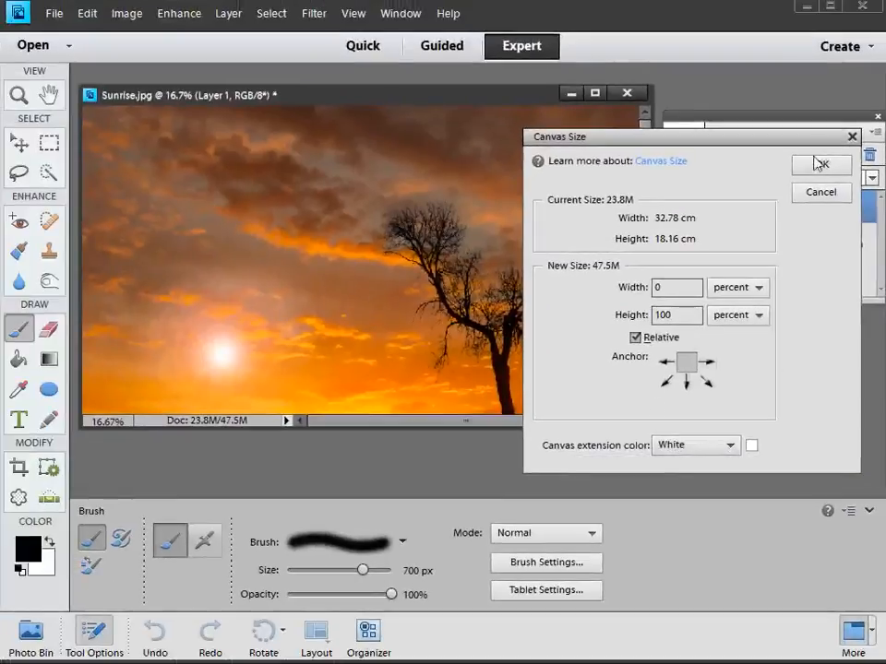
{"action": "left_click", "coordinate": [817, 164]}
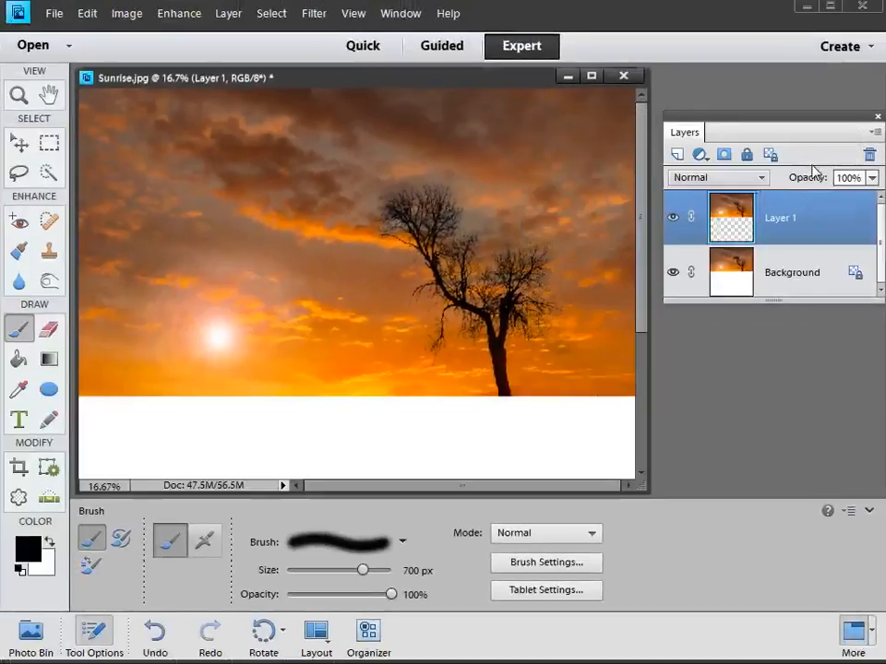
Step: Flip Layer 1 vertically about its lower edge to -100% height so it mirrors the sky in the blank lower half
{"action": "double_click", "coordinate": [48, 93]}
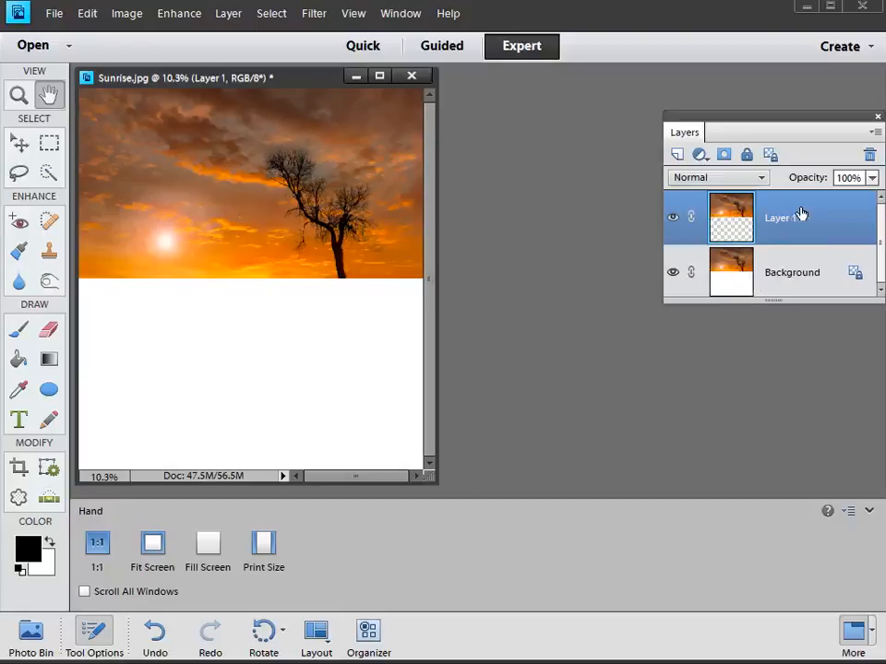
{"action": "key", "text": "ctrl+t"}
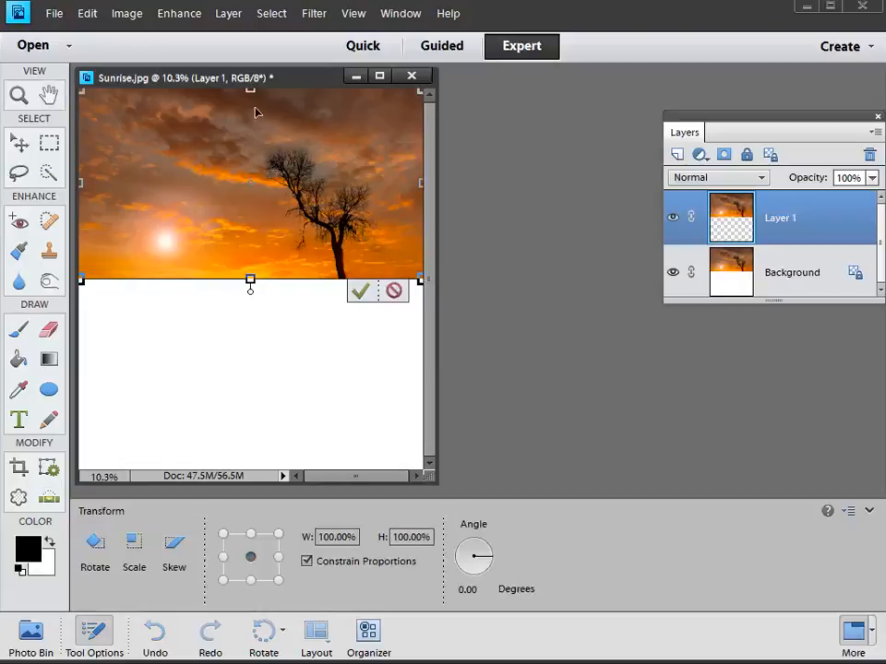
{"action": "left_click_drag", "start_coordinate": [250, 90], "coordinate": [232, 476]}
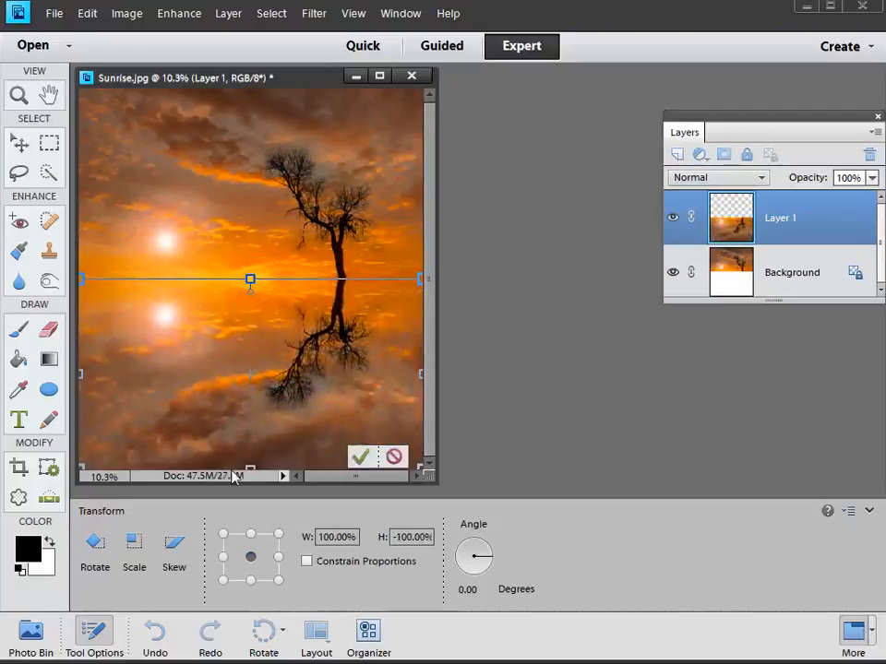
{"action": "key", "text": "Return"}
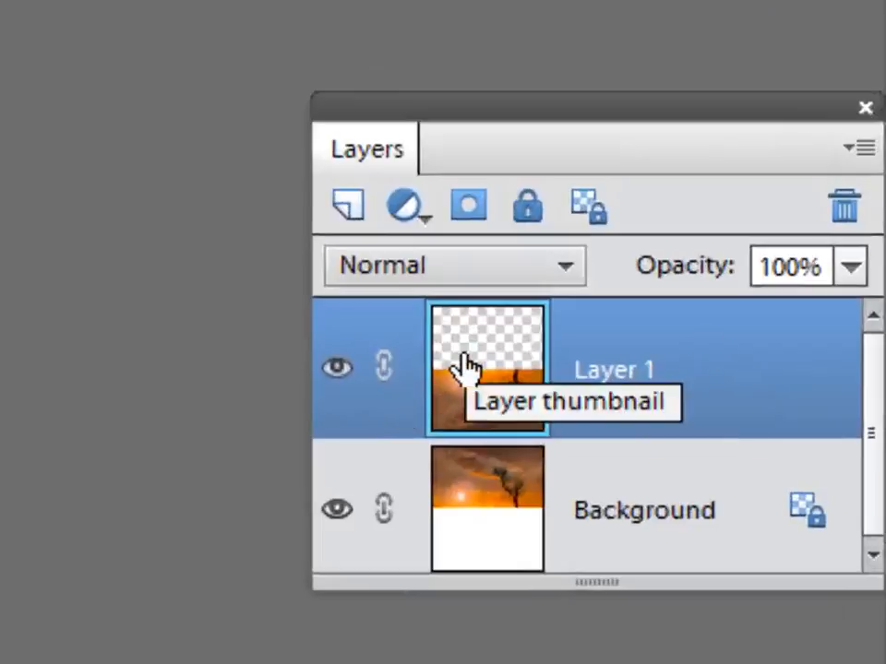
Step: Lock Layer 1's transparent pixels and apply a Motion Blur to the reflection with a 90° angle and 40 pixels distance
{"action": "left_click", "coordinate": [588, 214]}
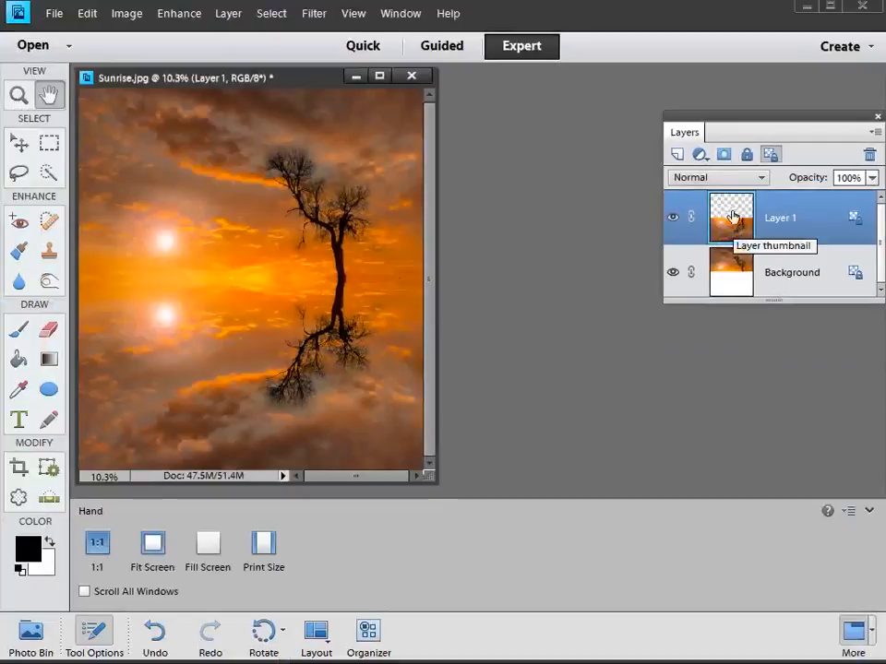
{"action": "left_click", "coordinate": [311, 15]}
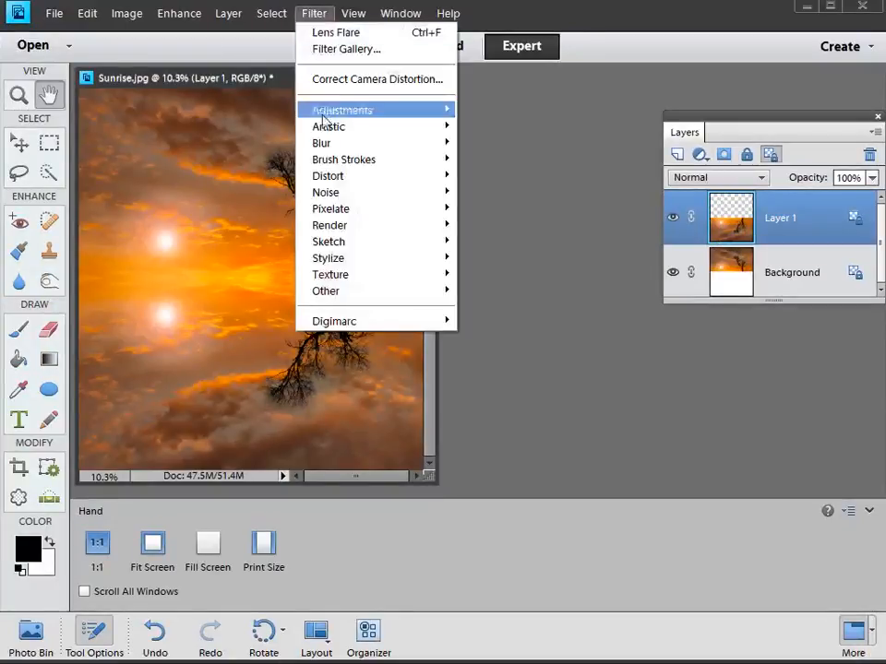
{"action": "mouse_move", "coordinate": [418, 146]}
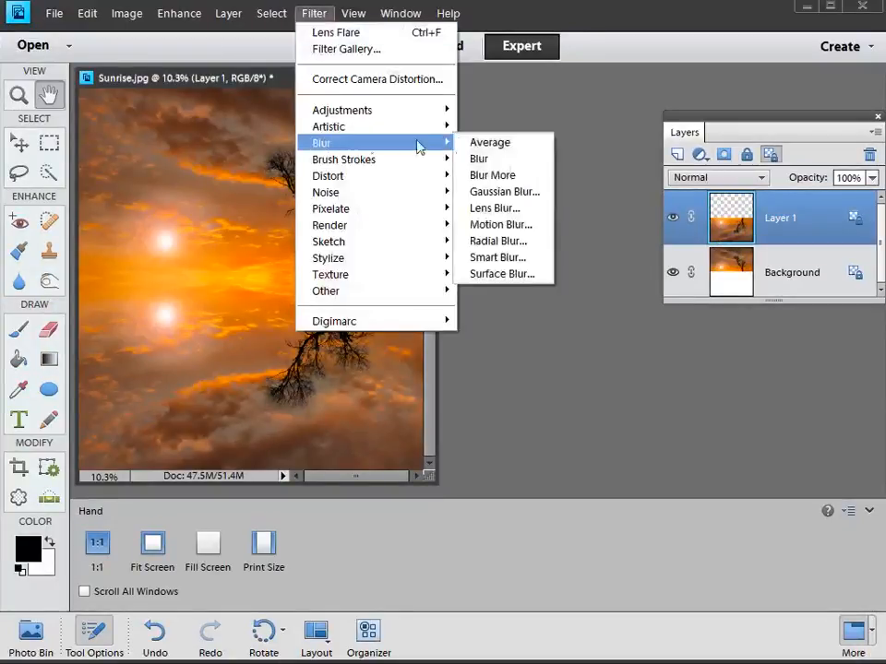
{"action": "left_click", "coordinate": [501, 226]}
{"action": "left_click_drag", "start_coordinate": [469, 154], "coordinate": [623, 245]}
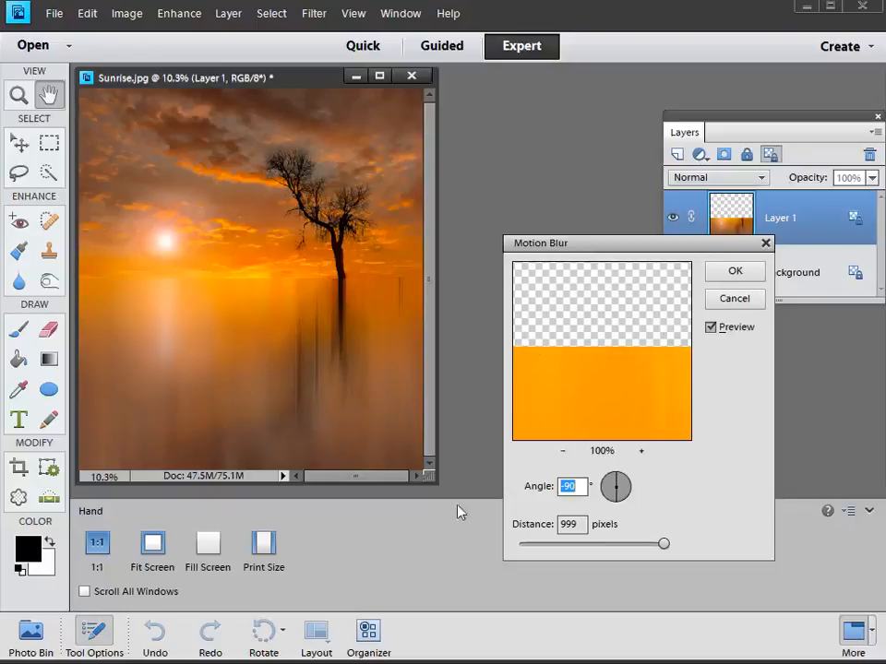
{"action": "type", "text": "90"}
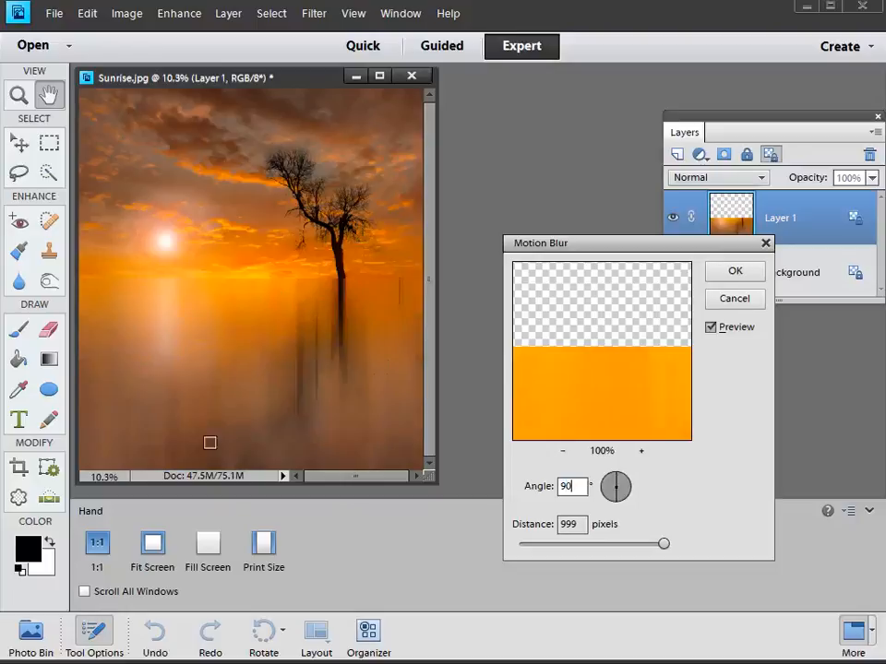
{"action": "left_click_drag", "start_coordinate": [663, 546], "coordinate": [550, 545]}
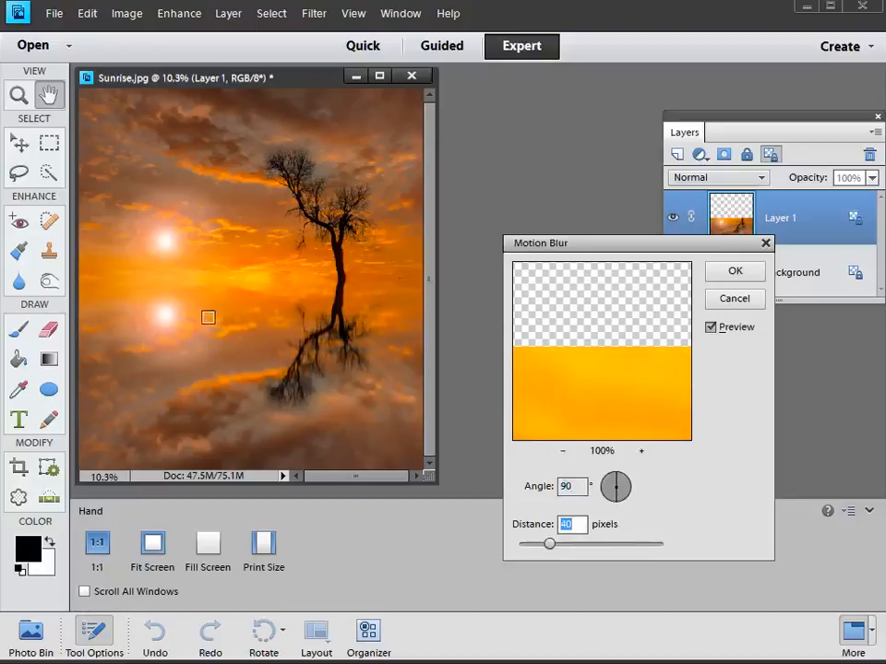
{"action": "left_click", "coordinate": [734, 271]}
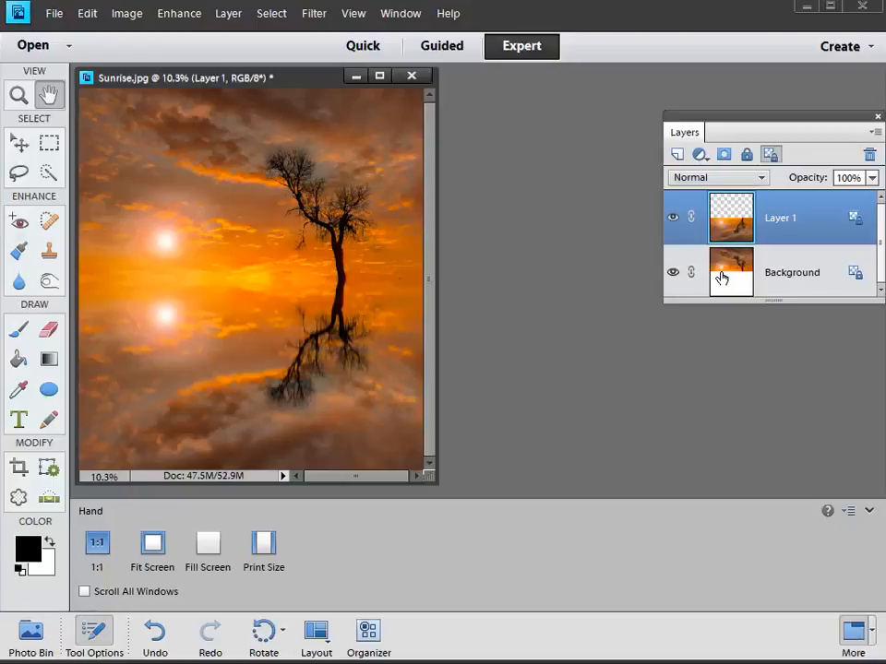
Step: Displace the reflection with horizontal scale 200 and vertical scale 400, using the Displace Water 1 map from the Lake Reflection Kit folder
{"action": "left_click", "coordinate": [312, 14]}
{"action": "mouse_move", "coordinate": [391, 184]}
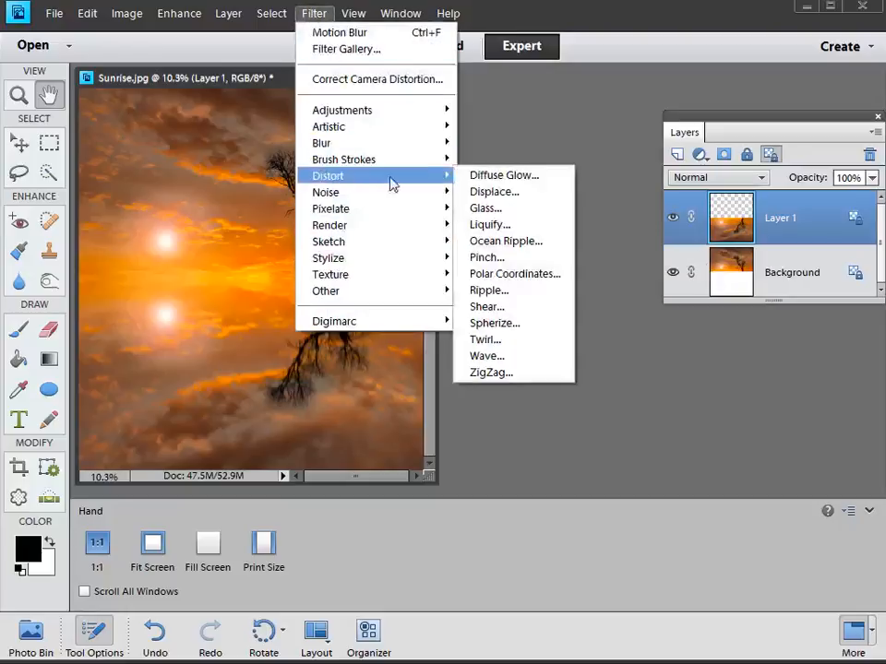
{"action": "left_click", "coordinate": [498, 195]}
{"action": "left_click_drag", "start_coordinate": [622, 192], "coordinate": [539, 321]}
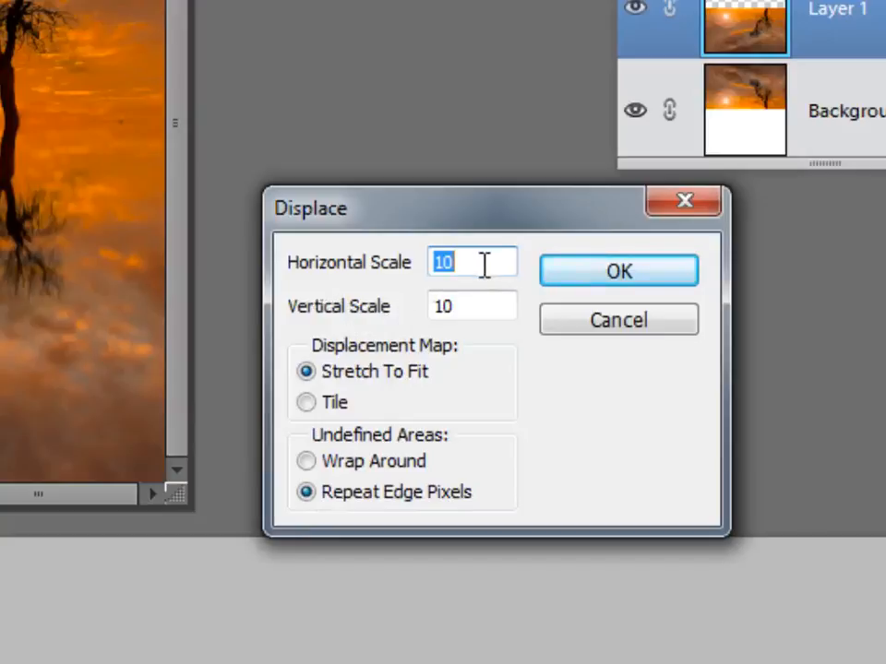
{"action": "type", "text": "200"}
{"action": "key", "text": "Tab"}
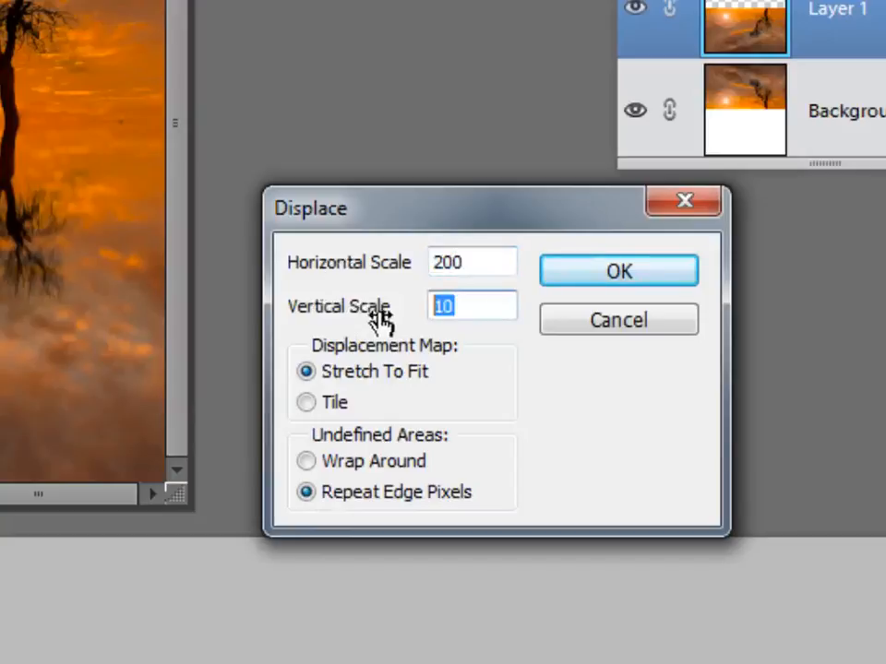
{"action": "type", "text": "400"}
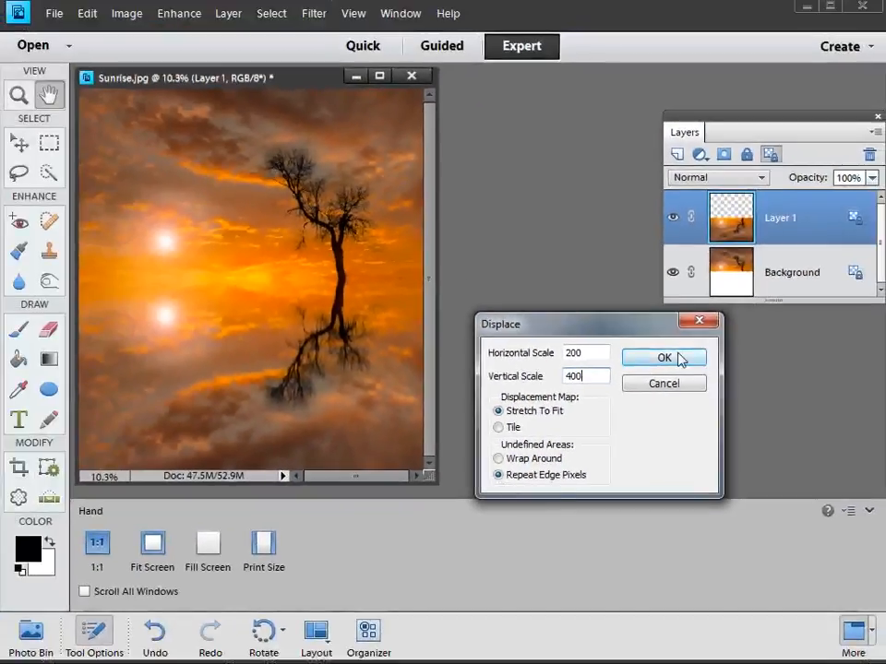
{"action": "left_click", "coordinate": [665, 358]}
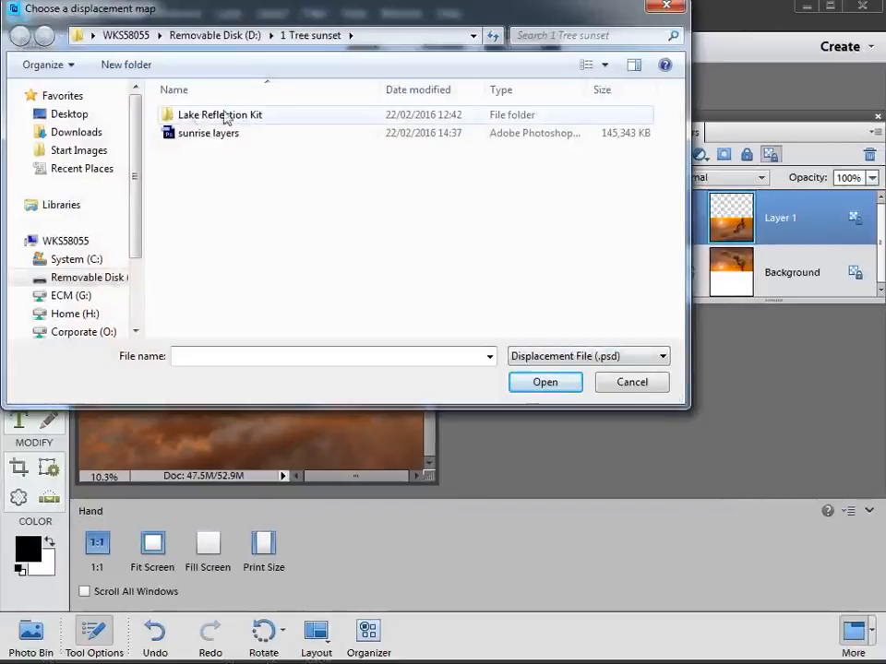
{"action": "double_click", "coordinate": [174, 117]}
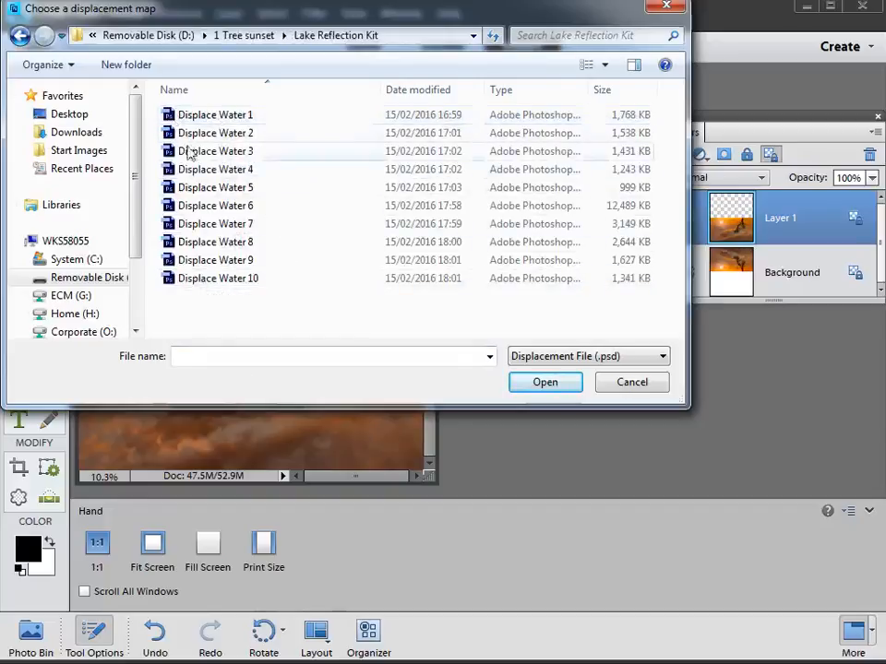
{"action": "left_click", "coordinate": [194, 118]}
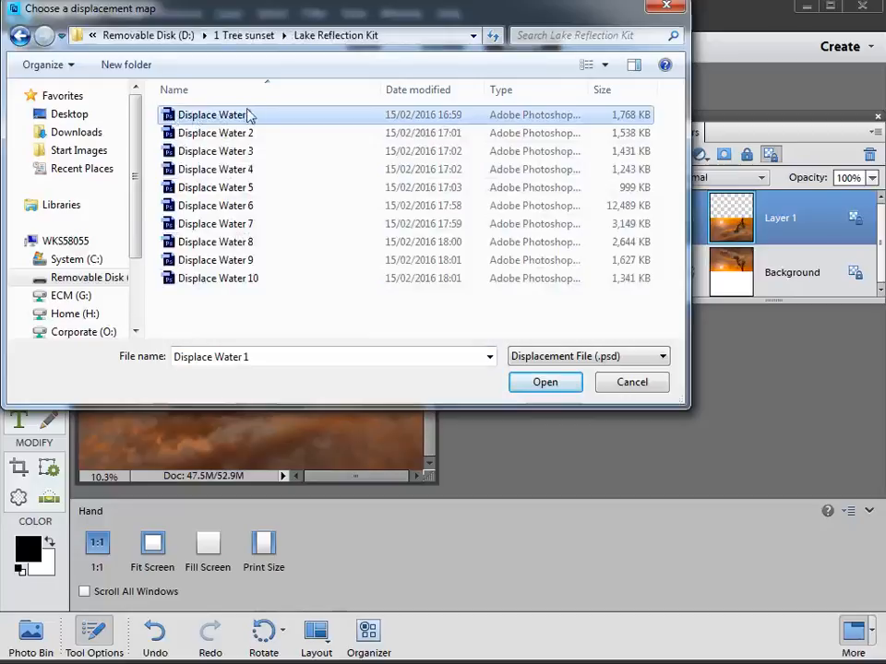
{"action": "left_click", "coordinate": [539, 383]}
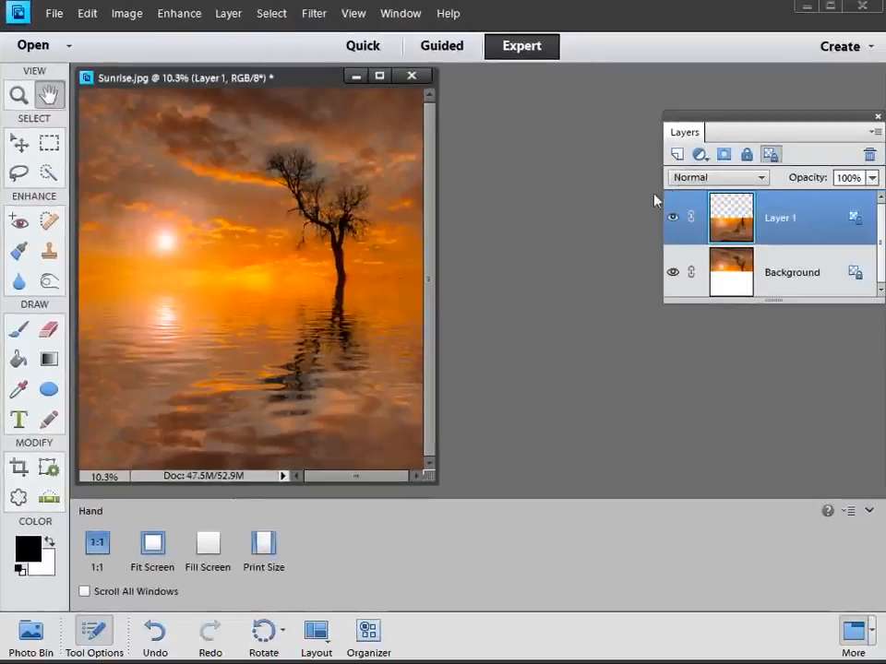
Step: Add a blank layer above Layer 1 and set up a soft white brush at 500 px and 20% opacity
{"action": "left_click", "coordinate": [708, 161]}
{"action": "left_click_drag", "start_coordinate": [878, 299], "coordinate": [860, 364]}
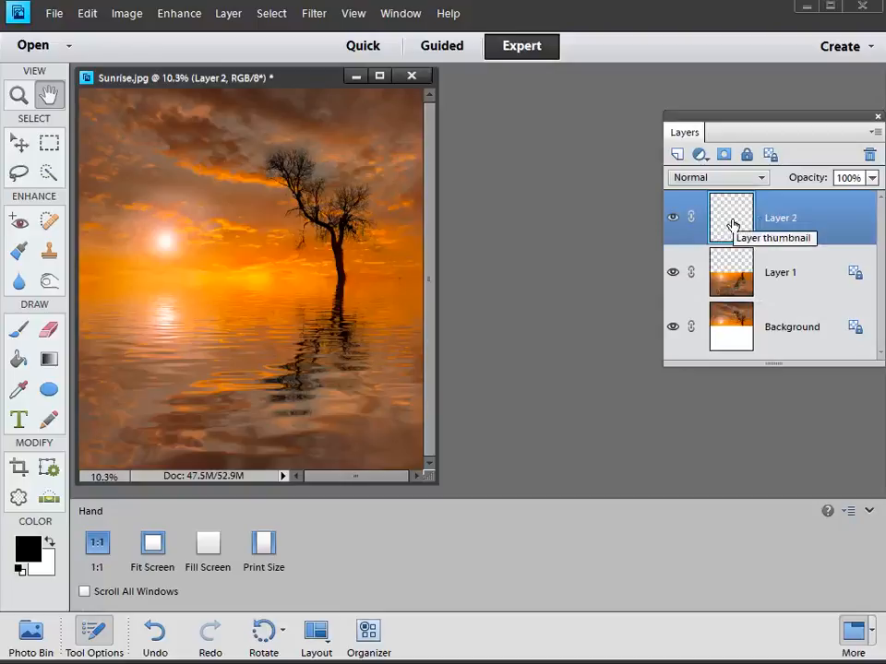
{"action": "left_click", "coordinate": [18, 328]}
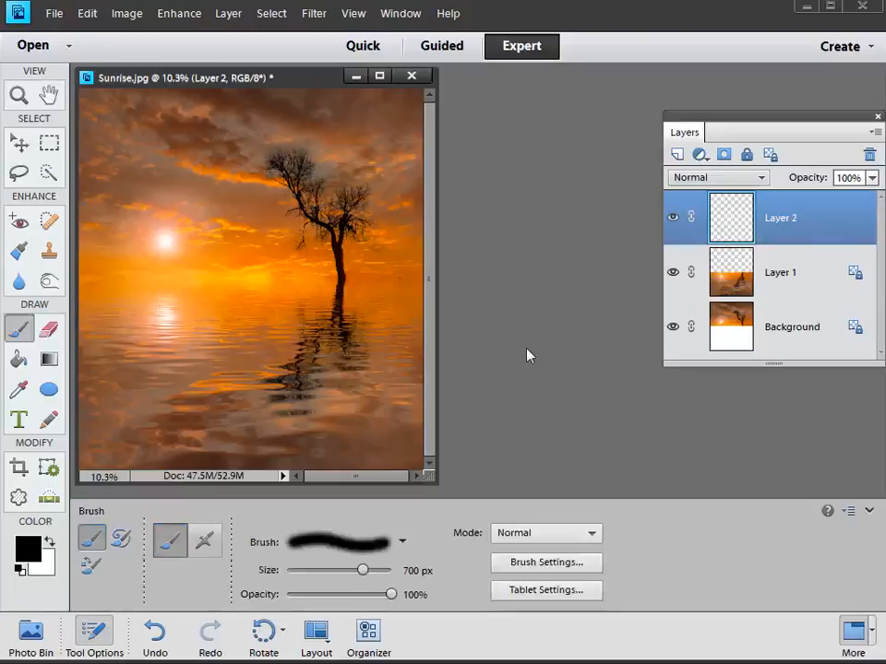
{"action": "key", "text": "x"}
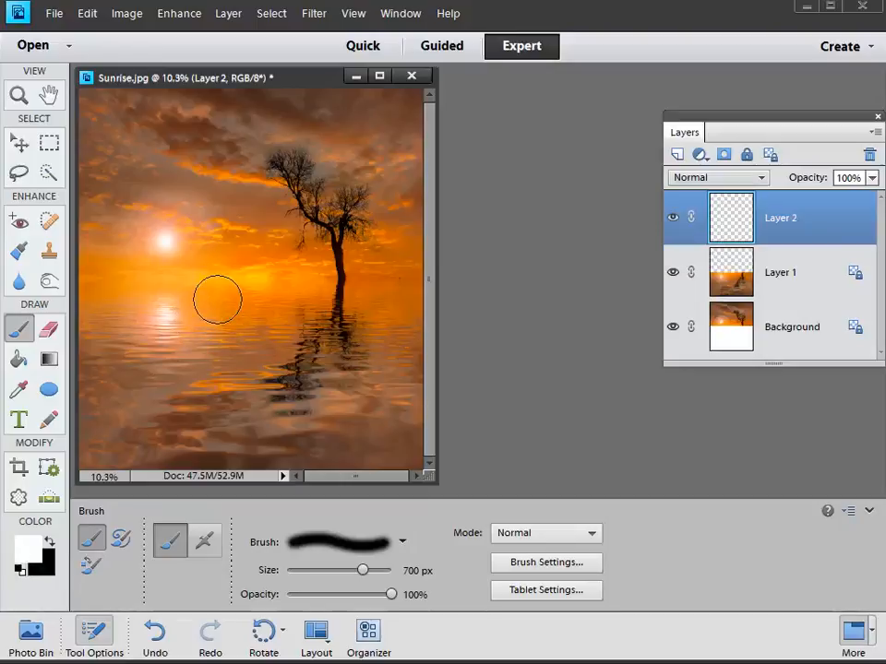
{"action": "key", "text": "bracketleft"}
{"action": "key", "text": "bracketleft"}
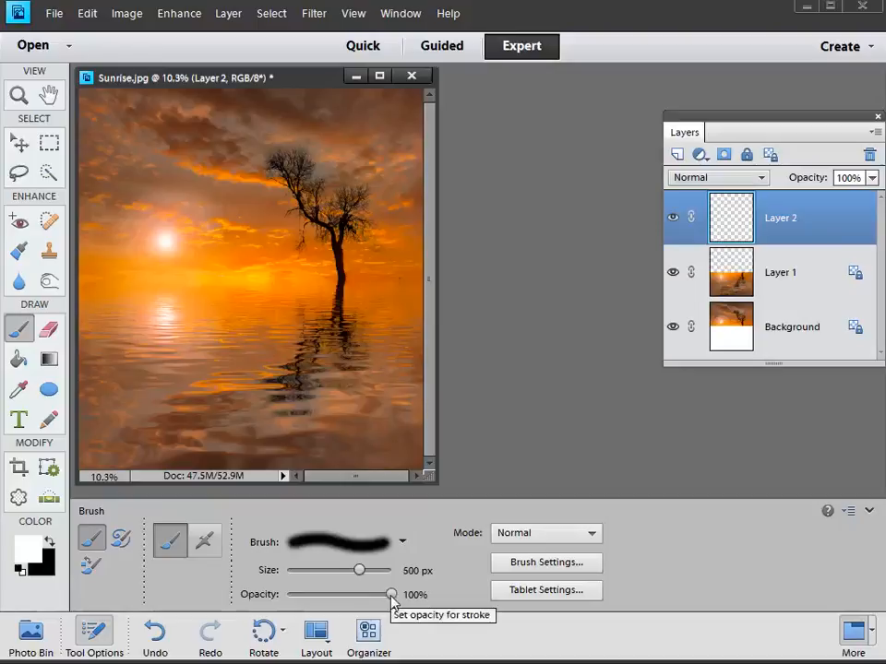
{"action": "left_click_drag", "start_coordinate": [391, 595], "coordinate": [344, 595]}
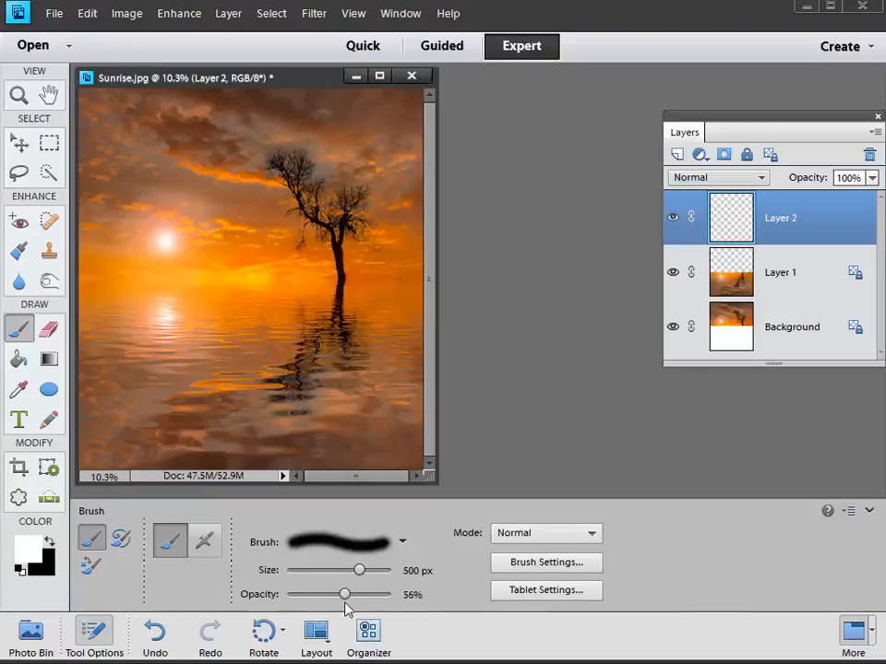
{"action": "key", "text": "2"}
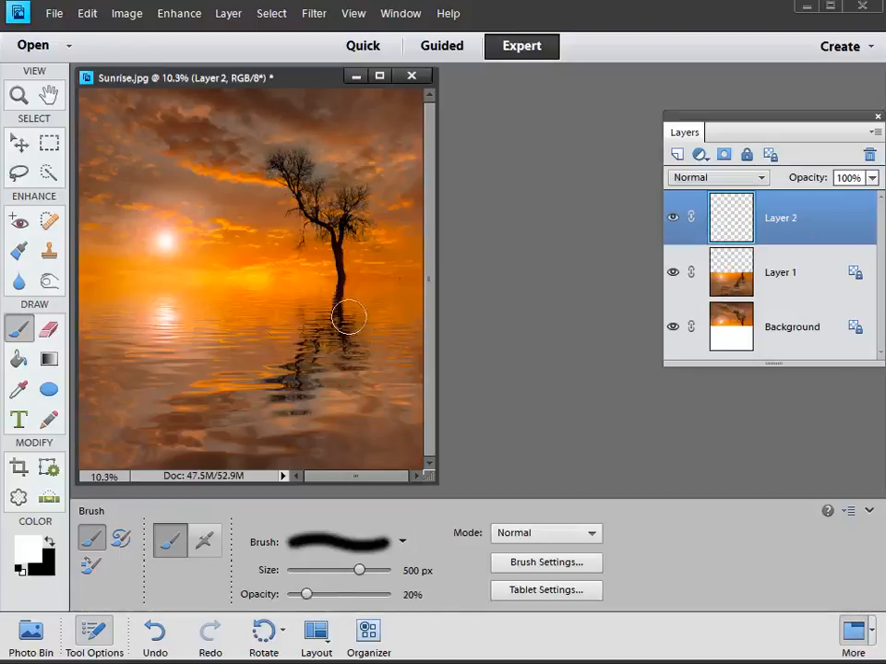
Step: Paint overlapping translucent white strokes on the blank layer along the whole horizon and tree base to build up mist
{"action": "mouse_move", "coordinate": [378, 266]}
{"action": "left_mouse_down"}
{"action": "mouse_move", "coordinate": [380, 296]}
{"action": "mouse_move", "coordinate": [379, 276]}
{"action": "left_mouse_up"}
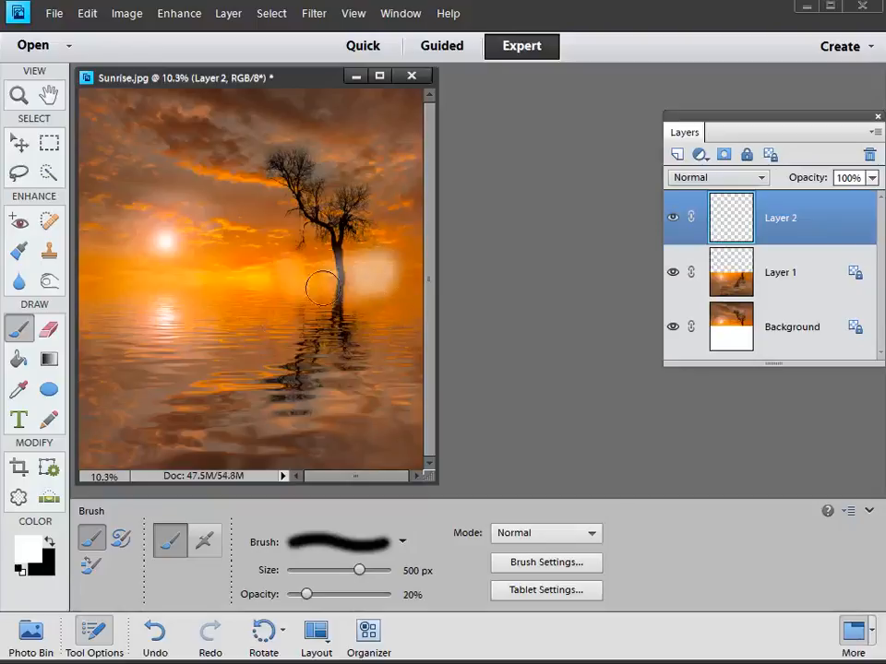
{"action": "mouse_move", "coordinate": [291, 272]}
{"action": "left_mouse_down"}
{"action": "mouse_move", "coordinate": [330, 263]}
{"action": "mouse_move", "coordinate": [214, 260]}
{"action": "left_mouse_up"}
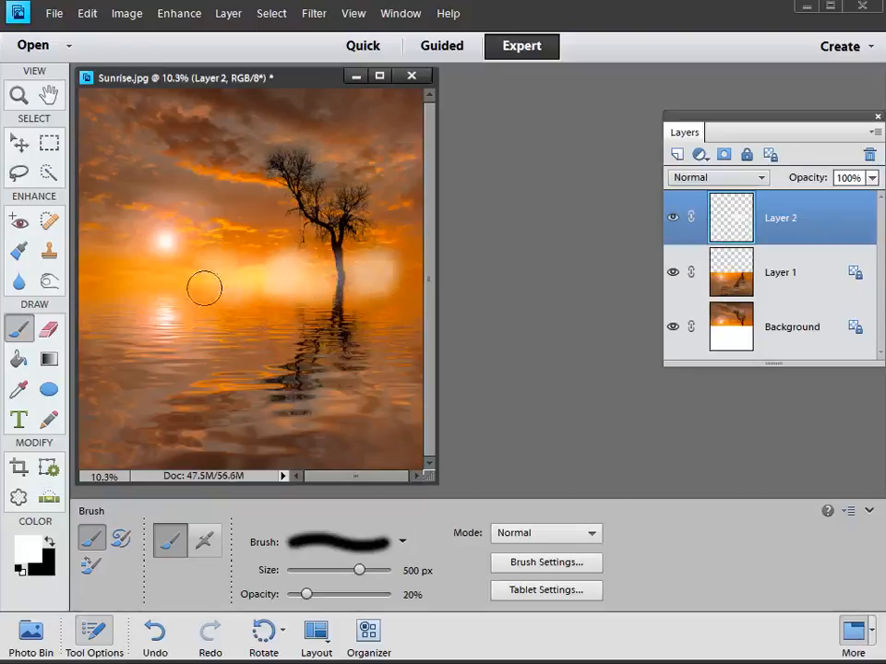
{"action": "left_click_drag", "start_coordinate": [171, 284], "coordinate": [98, 273]}
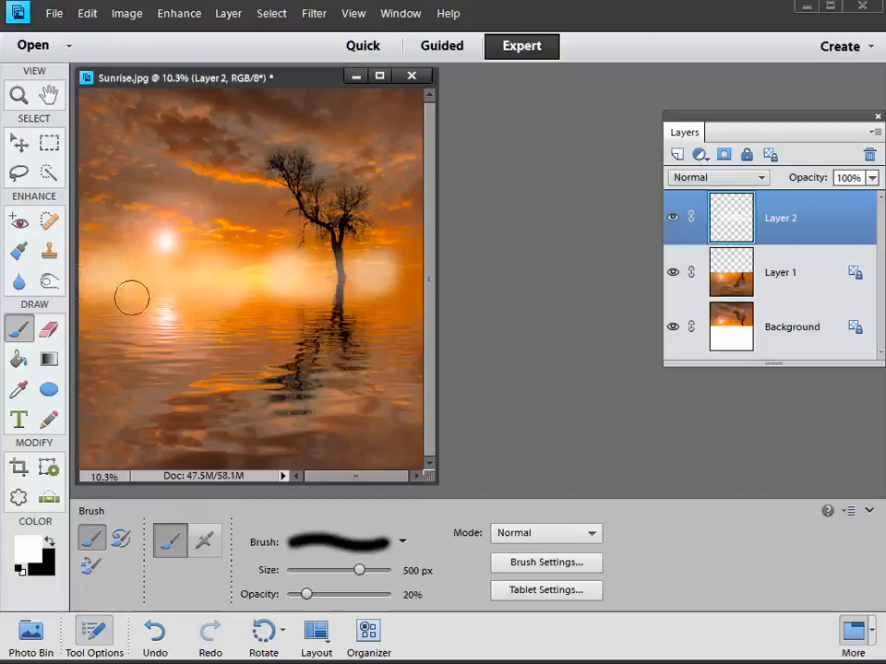
{"action": "left_click_drag", "start_coordinate": [341, 282], "coordinate": [413, 280]}
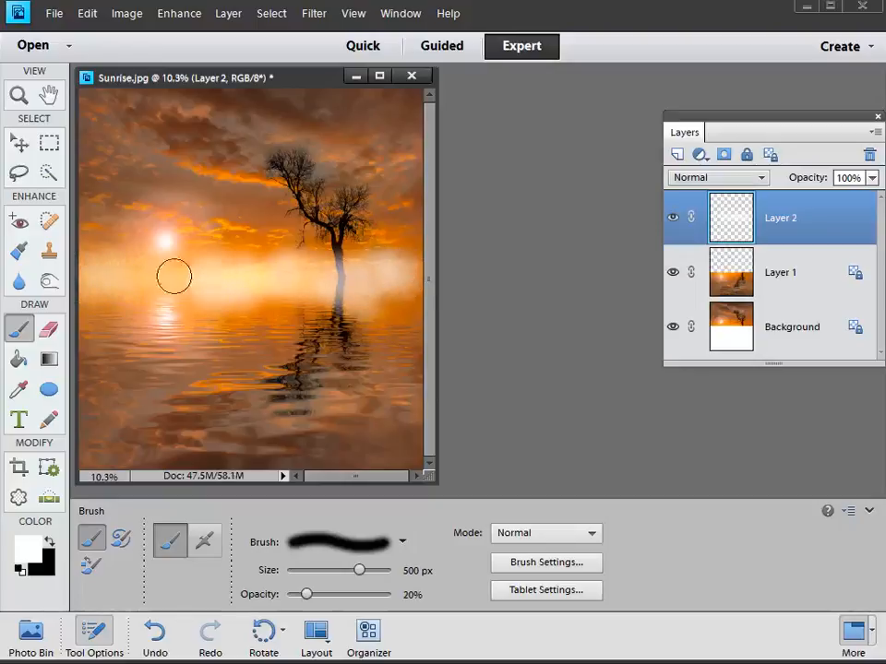
{"action": "mouse_move", "coordinate": [121, 277]}
{"action": "left_mouse_down"}
{"action": "mouse_move", "coordinate": [175, 298]}
{"action": "mouse_move", "coordinate": [264, 271]}
{"action": "mouse_move", "coordinate": [268, 293]}
{"action": "mouse_move", "coordinate": [347, 265]}
{"action": "mouse_move", "coordinate": [385, 274]}
{"action": "left_mouse_up"}
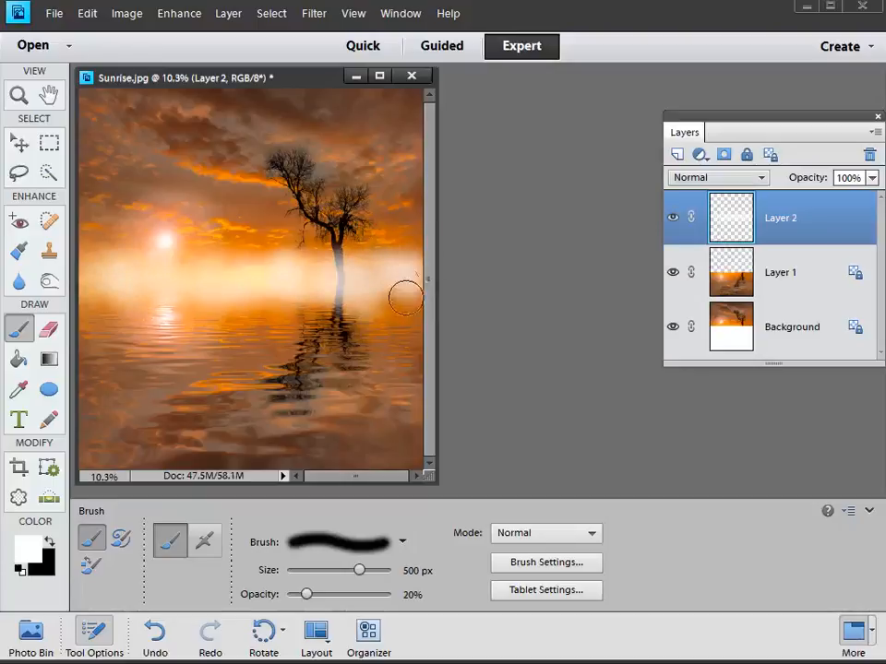
{"action": "left_click_drag", "start_coordinate": [418, 313], "coordinate": [392, 296]}
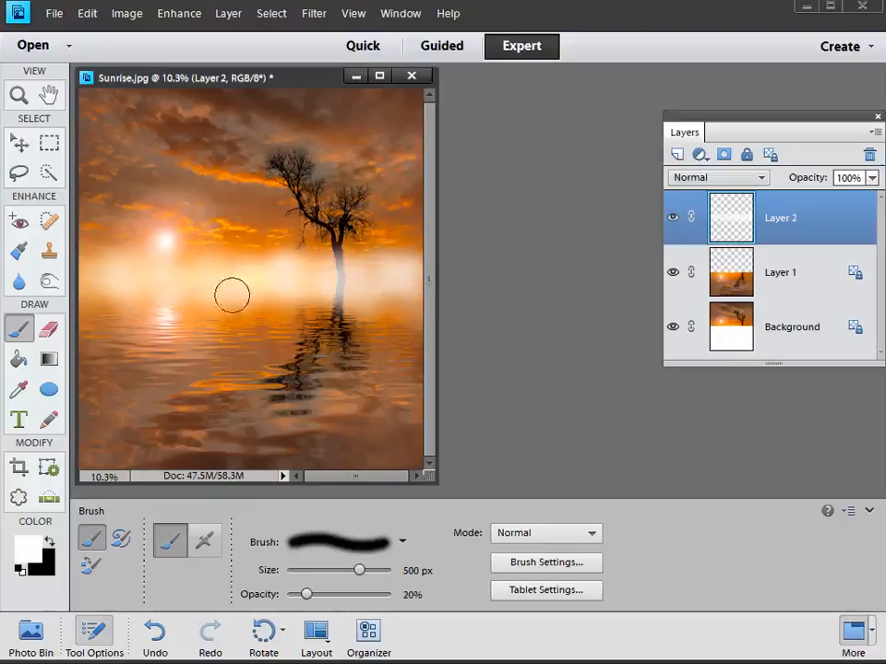
Step: Soften the painted mist with a Gaussian Blur of 114.4 pixels radius
{"action": "left_click", "coordinate": [312, 14]}
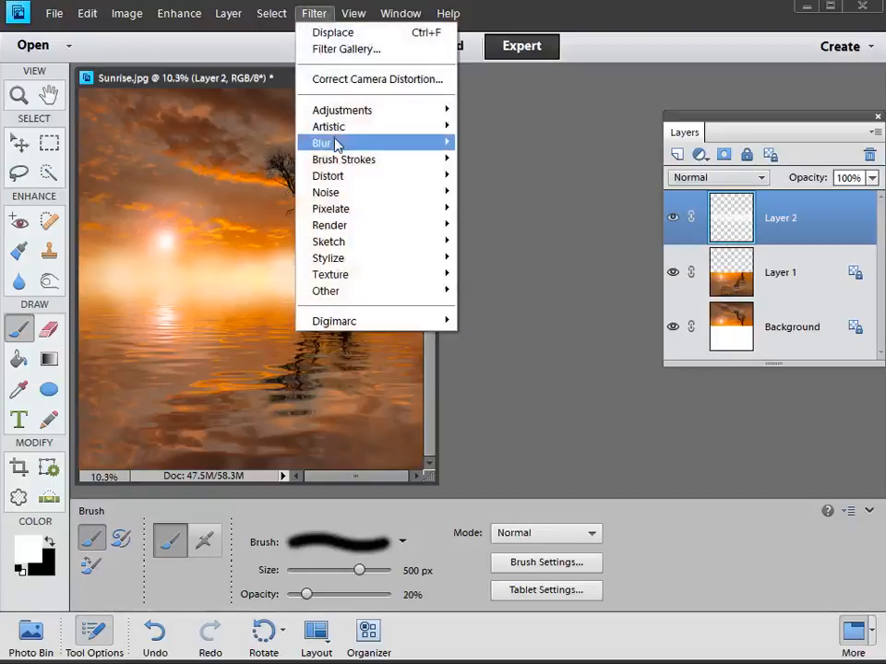
{"action": "mouse_move", "coordinate": [336, 142]}
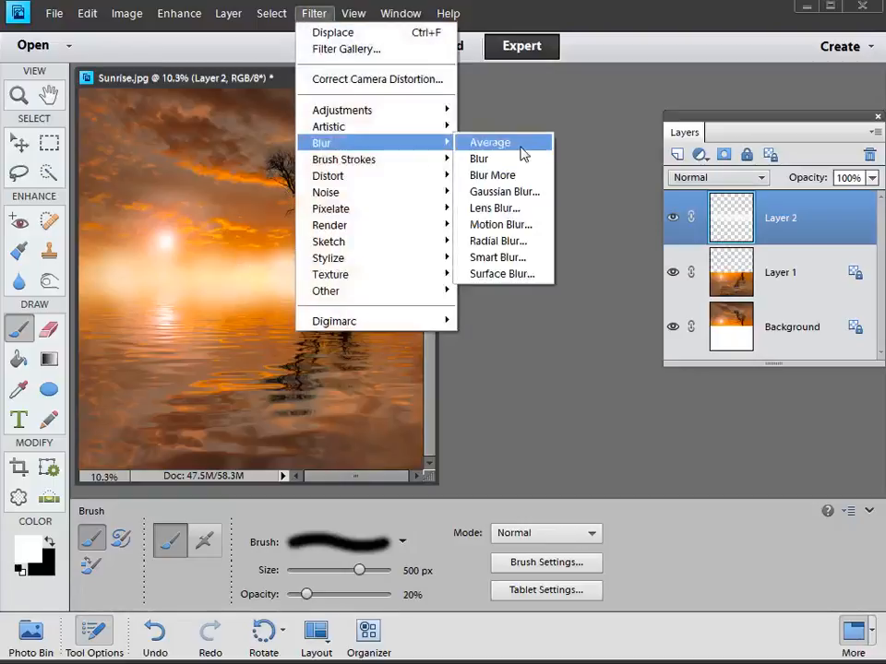
{"action": "left_click", "coordinate": [506, 193]}
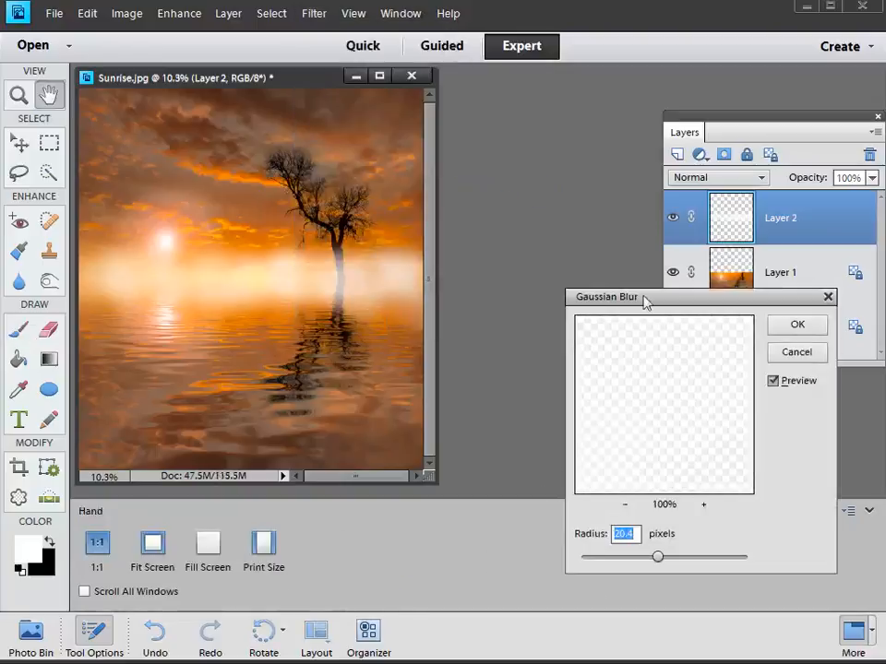
{"action": "left_click_drag", "start_coordinate": [660, 564], "coordinate": [733, 560]}
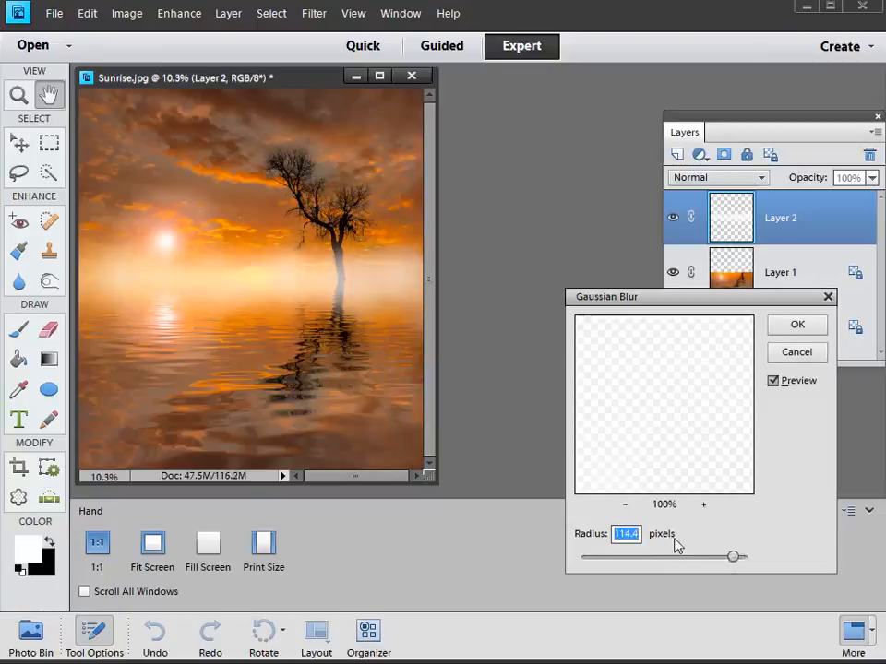
{"action": "left_click", "coordinate": [795, 325]}
{"action": "key", "text": "b"}
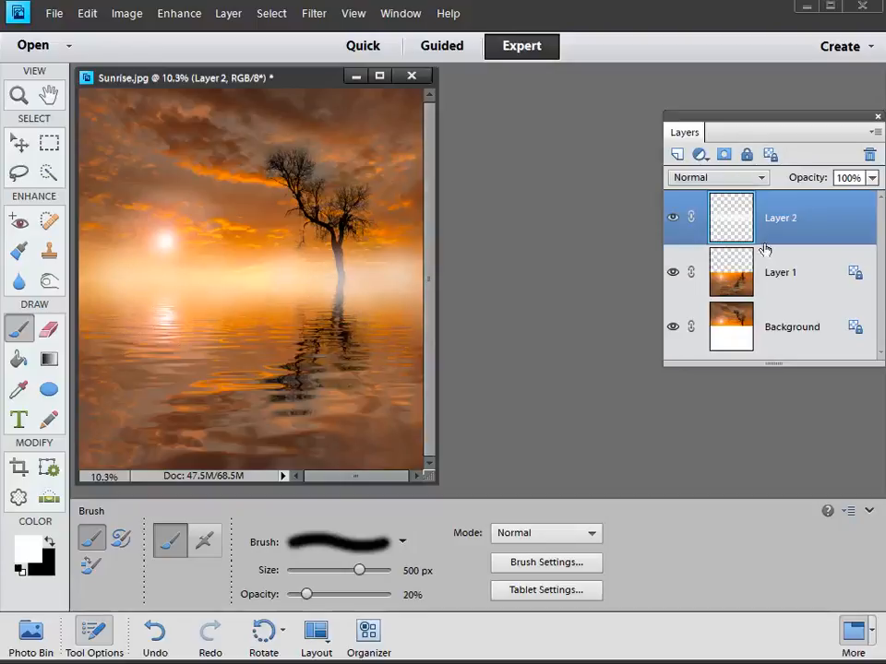
Step: Reduce the mist layer's opacity to 75%
{"action": "left_click", "coordinate": [871, 178]}
{"action": "left_click_drag", "start_coordinate": [872, 197], "coordinate": [851, 203]}
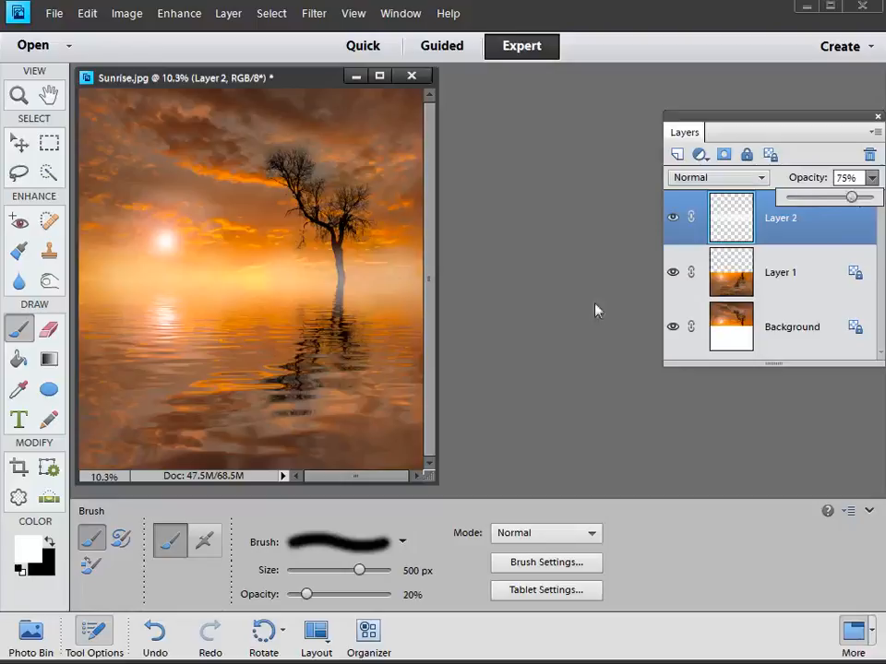
{"action": "left_click", "coordinate": [484, 333]}
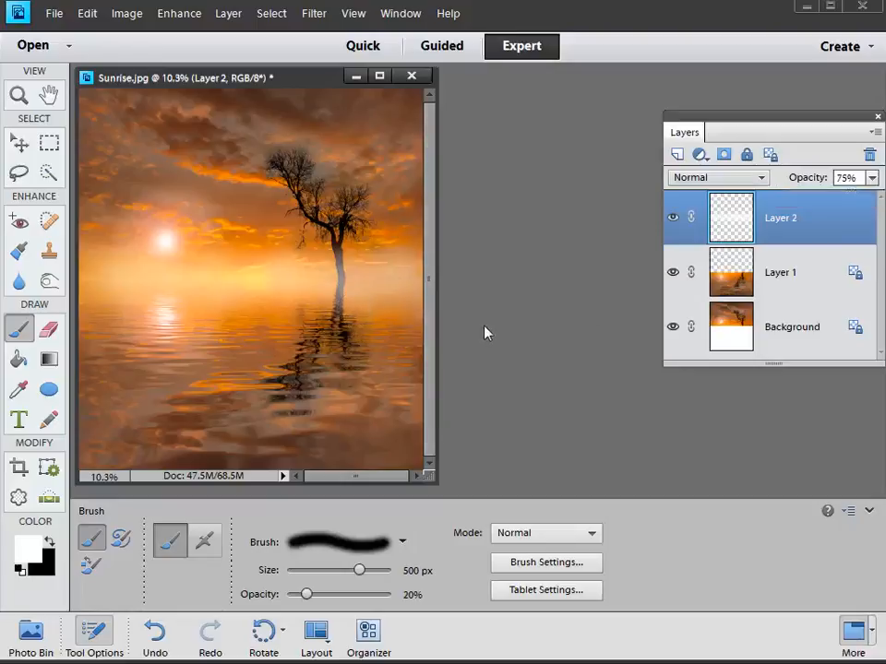